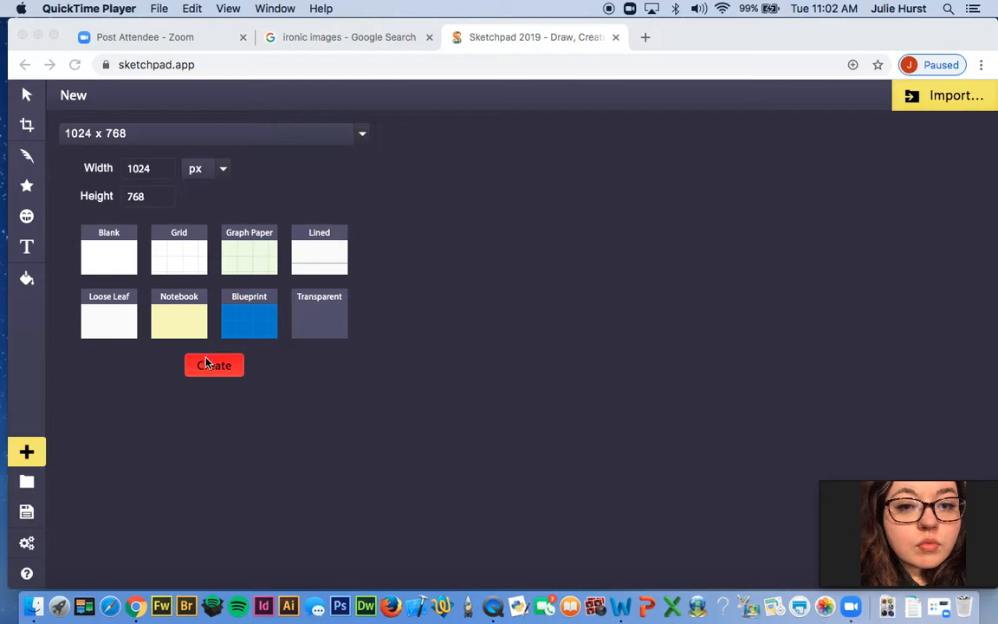
Create a new blank canvas using the 1024 x 768 pixel preset.
left_click(31, 454)
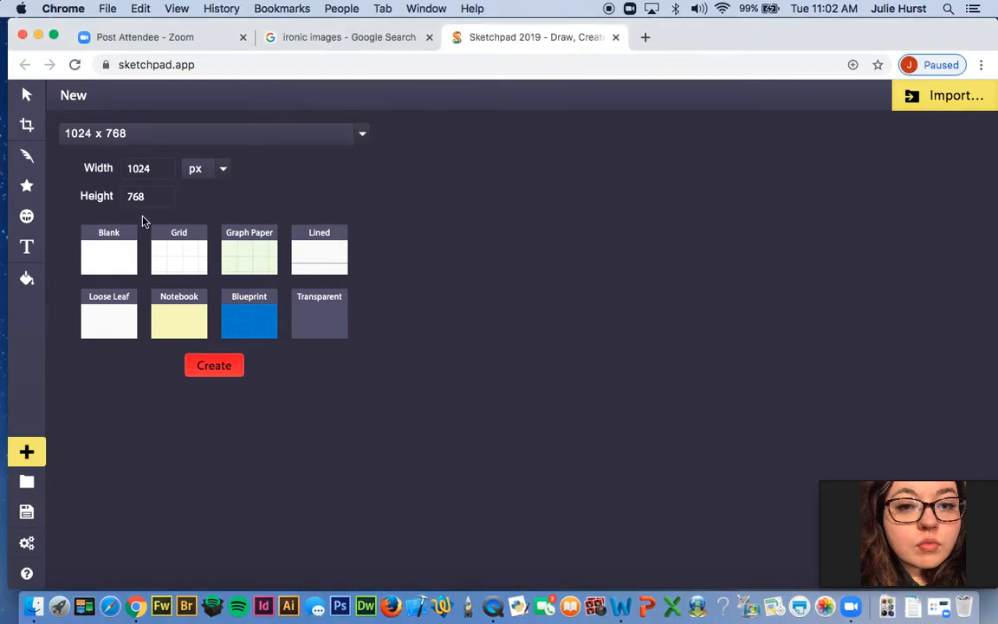
left_click(140, 136)
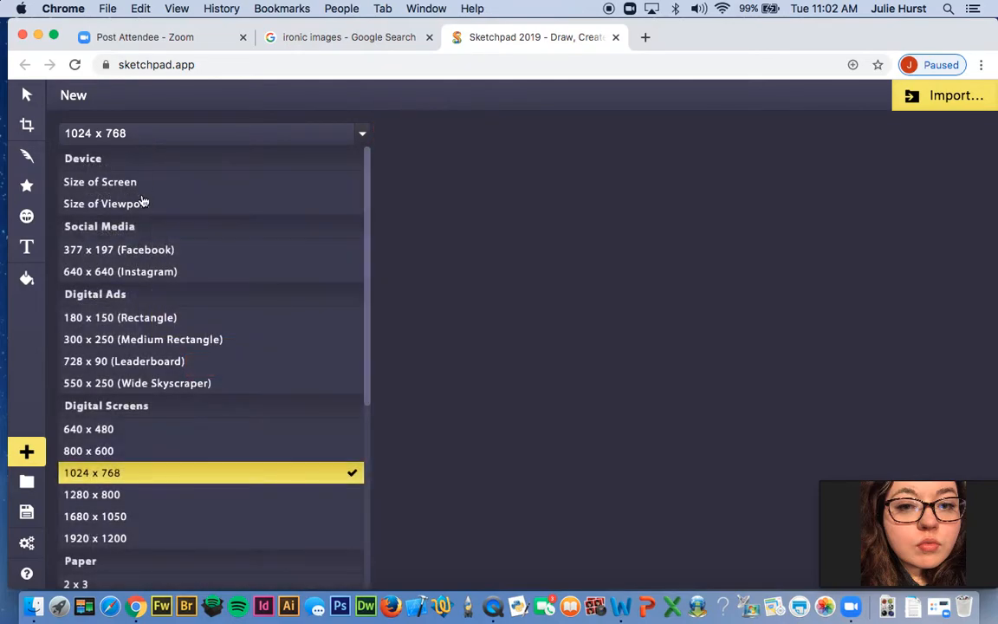
left_click(142, 472)
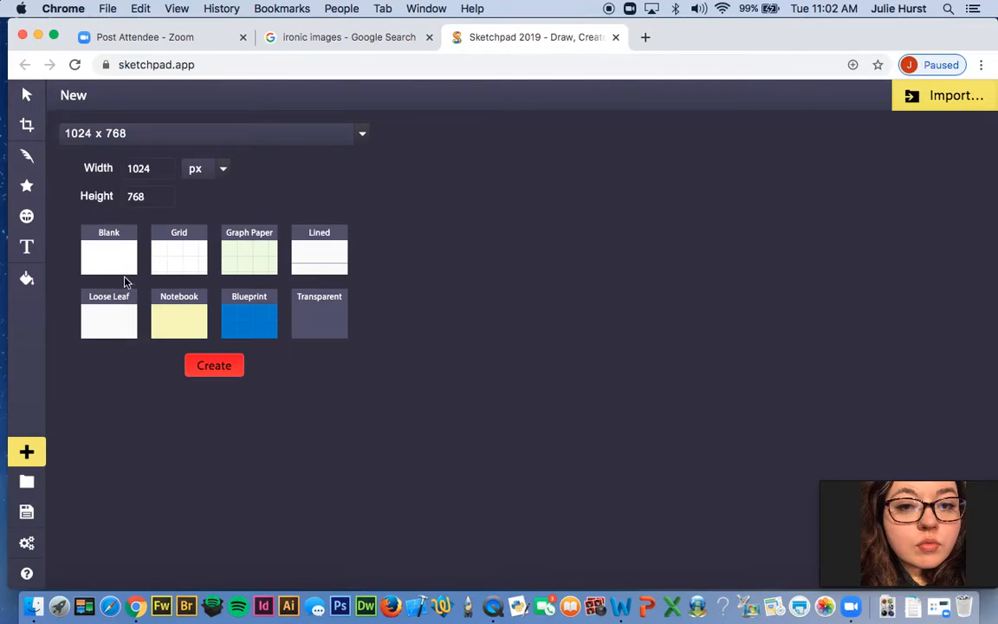
left_click(120, 251)
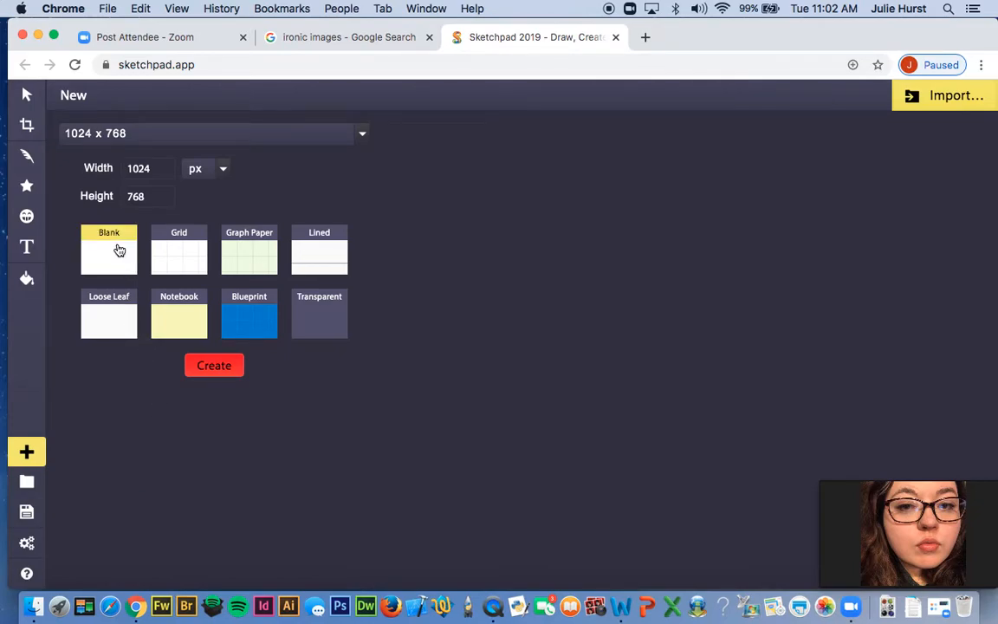
left_click(214, 365)
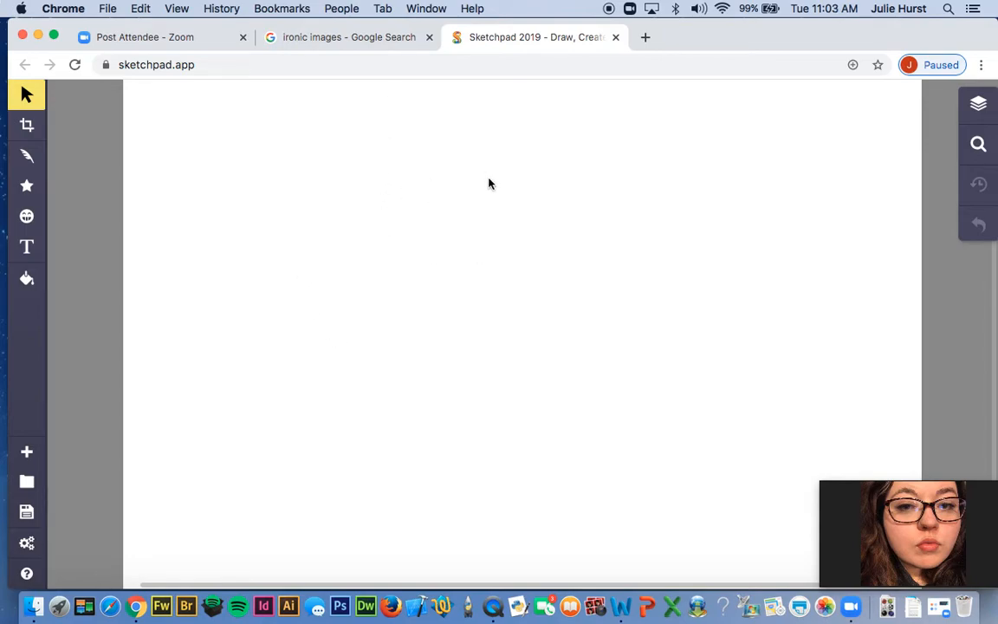
Find the red stop sign photo from rd.com in the Google image results for "ironic images" and copy the image.
left_click(396, 48)
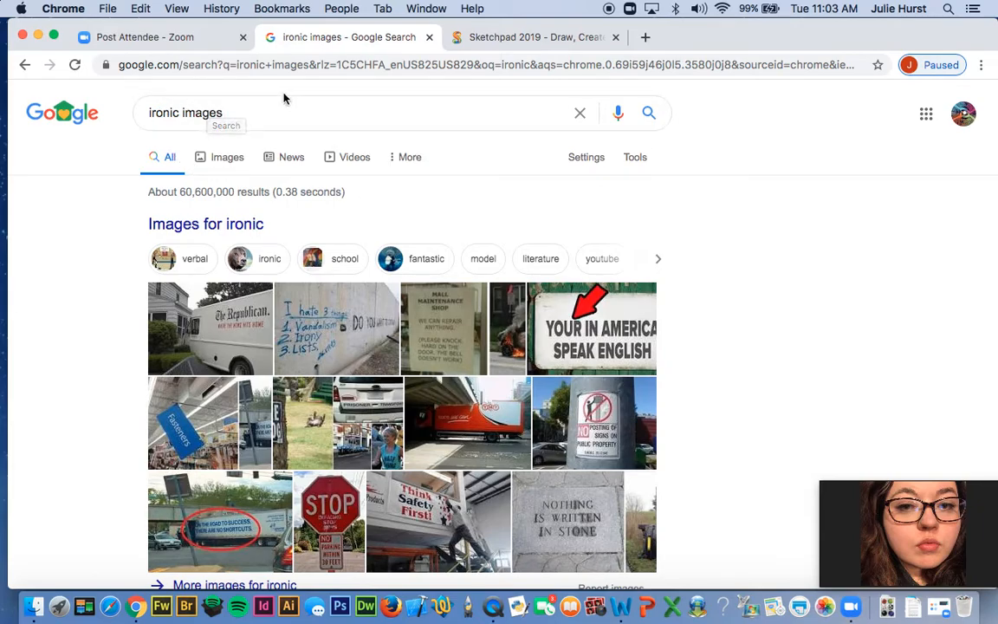
left_click(224, 158)
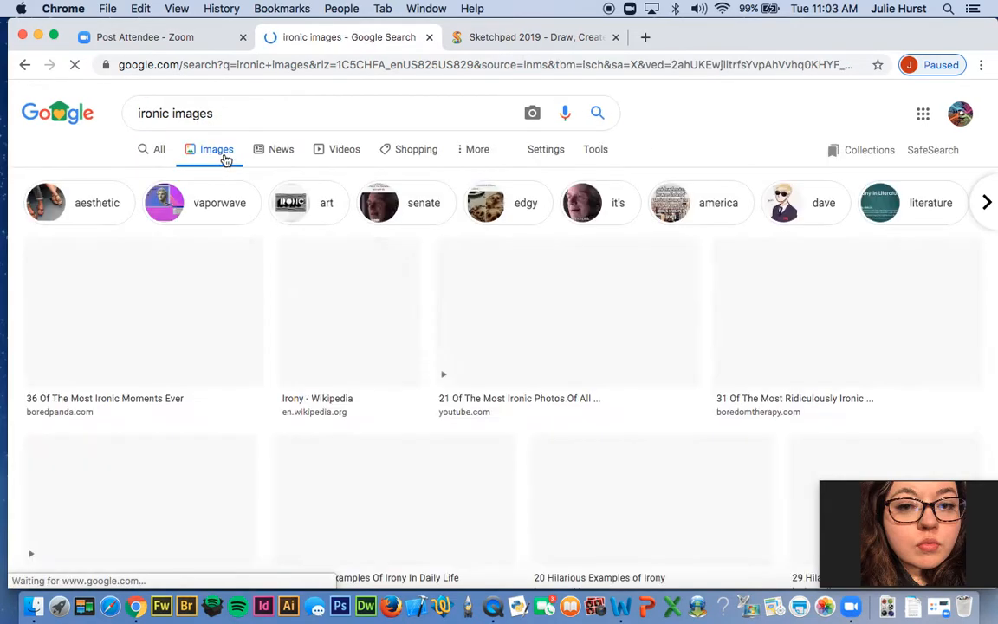
scroll(576, 414, "down", 5)
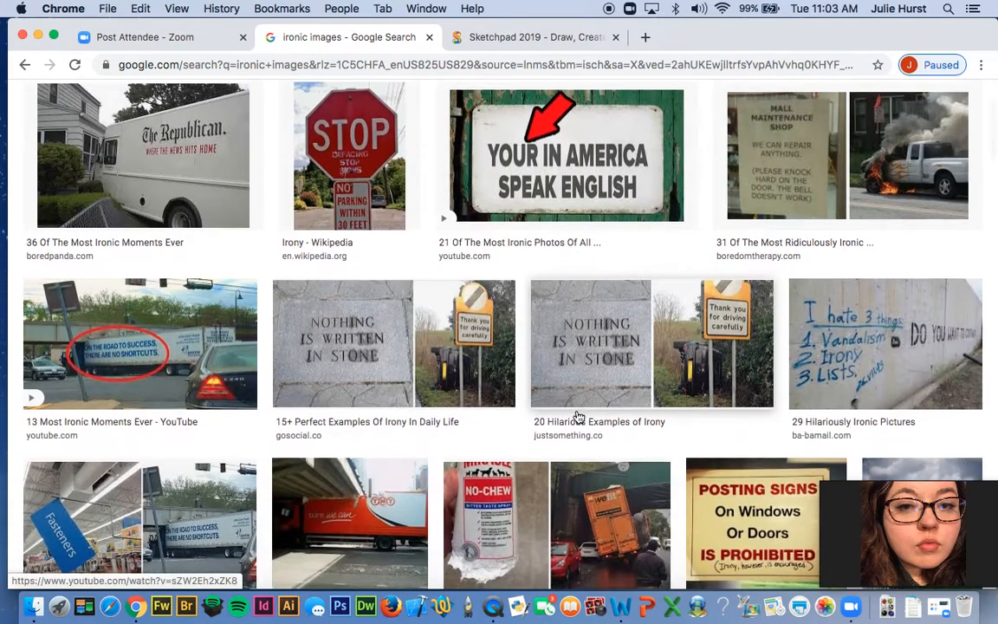
scroll(579, 418, "down", 5)
scroll(576, 417, "down", 3)
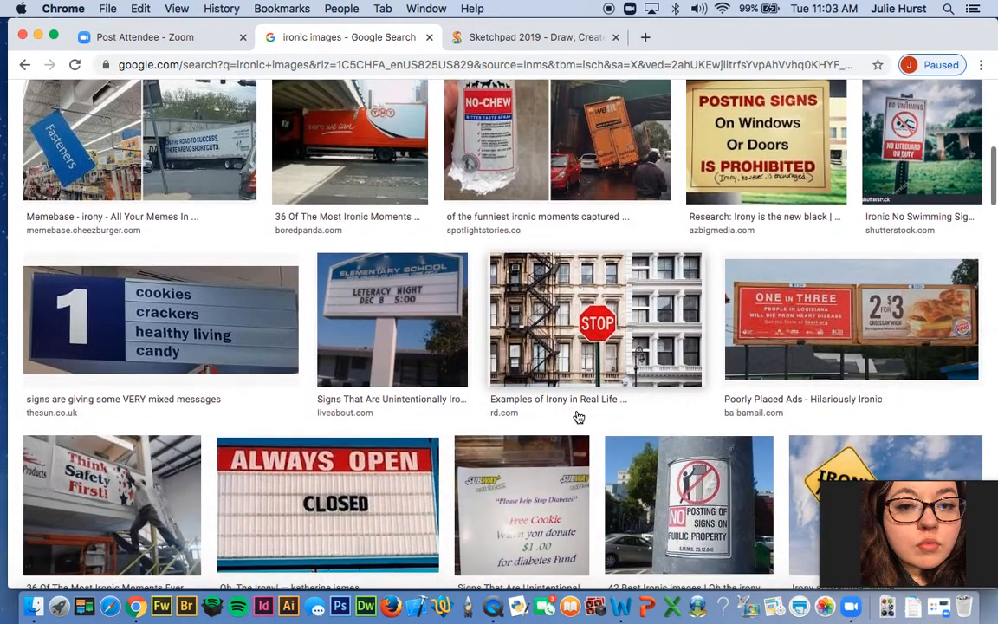
left_click(587, 277)
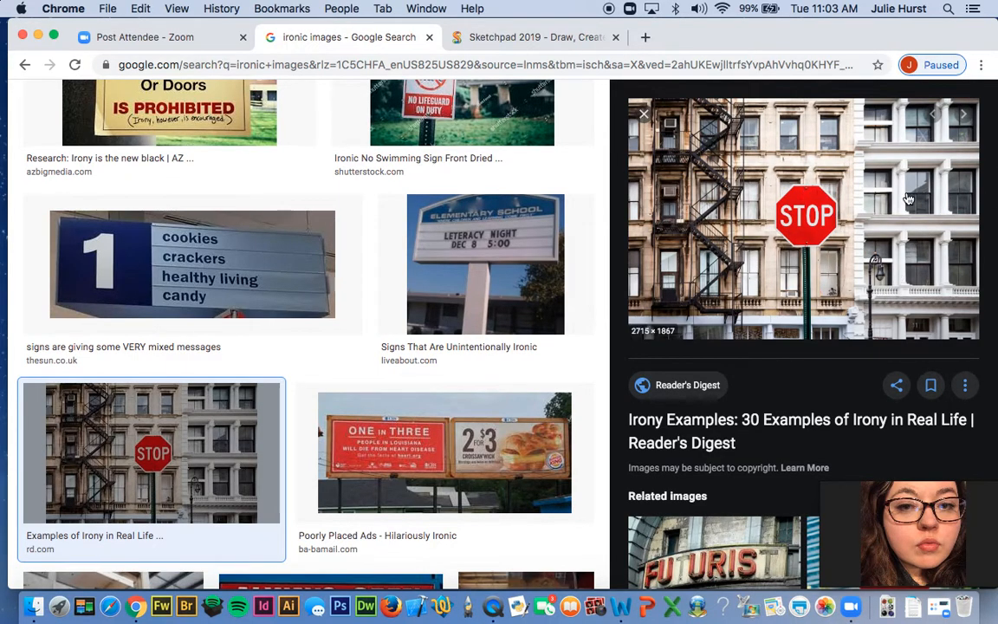
right_click(851, 230)
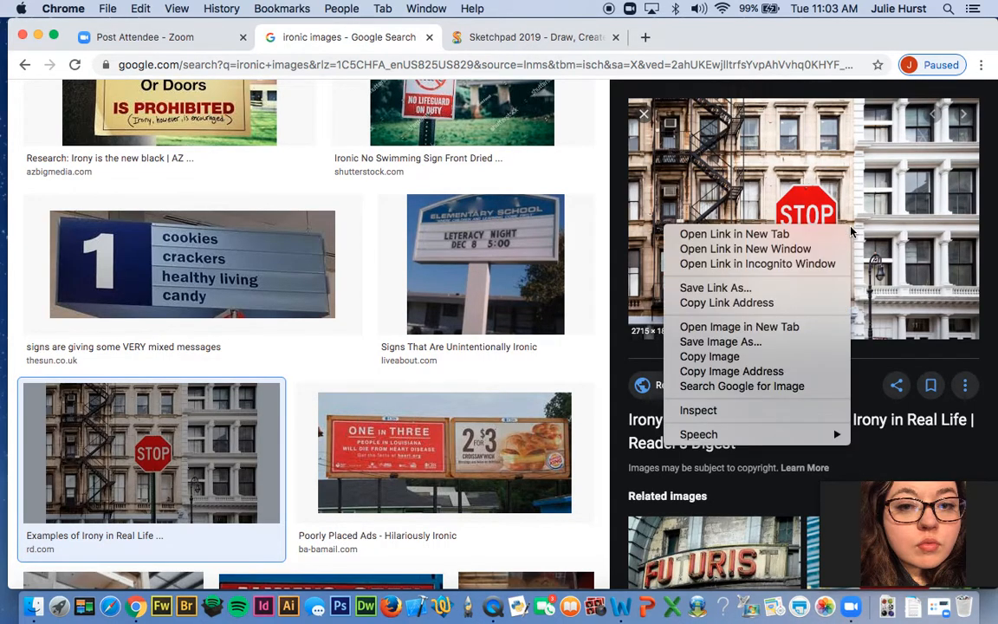
left_click(813, 356)
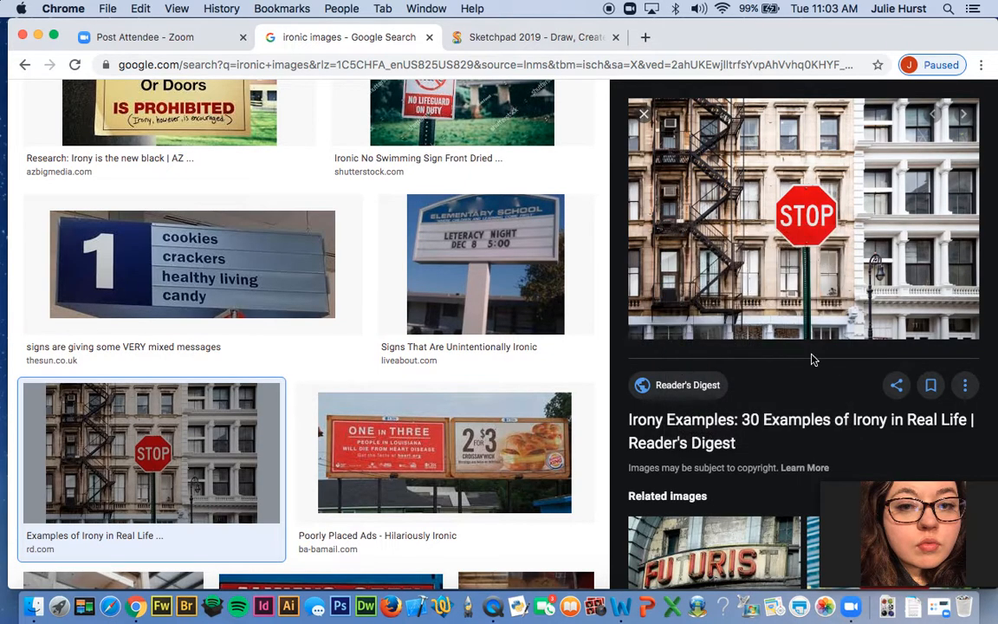
Return to Sketchpad and paste the copied stop sign photo onto the blank canvas.
left_click(521, 38)
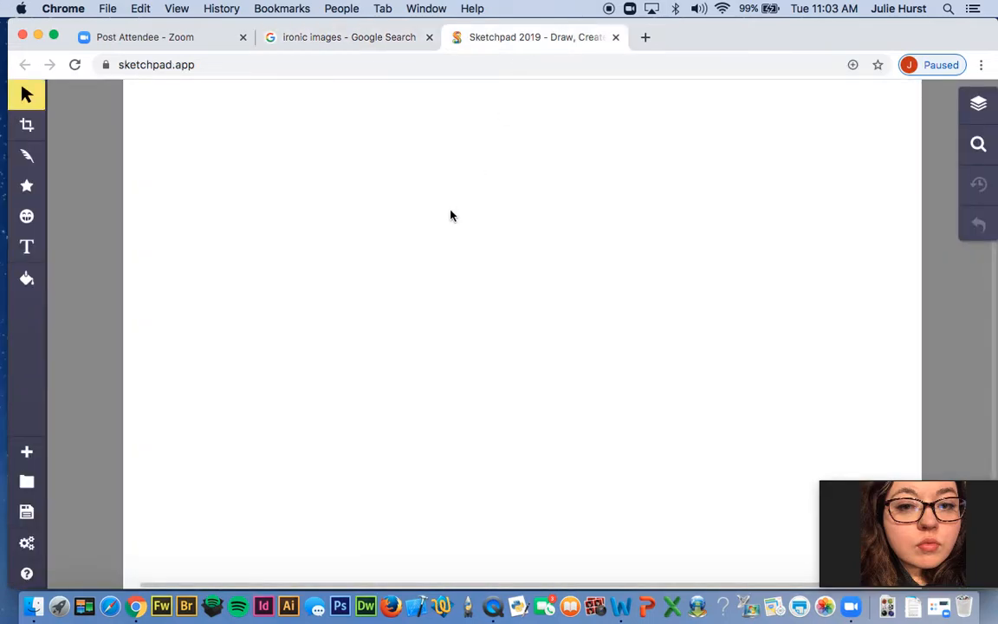
left_click(141, 9)
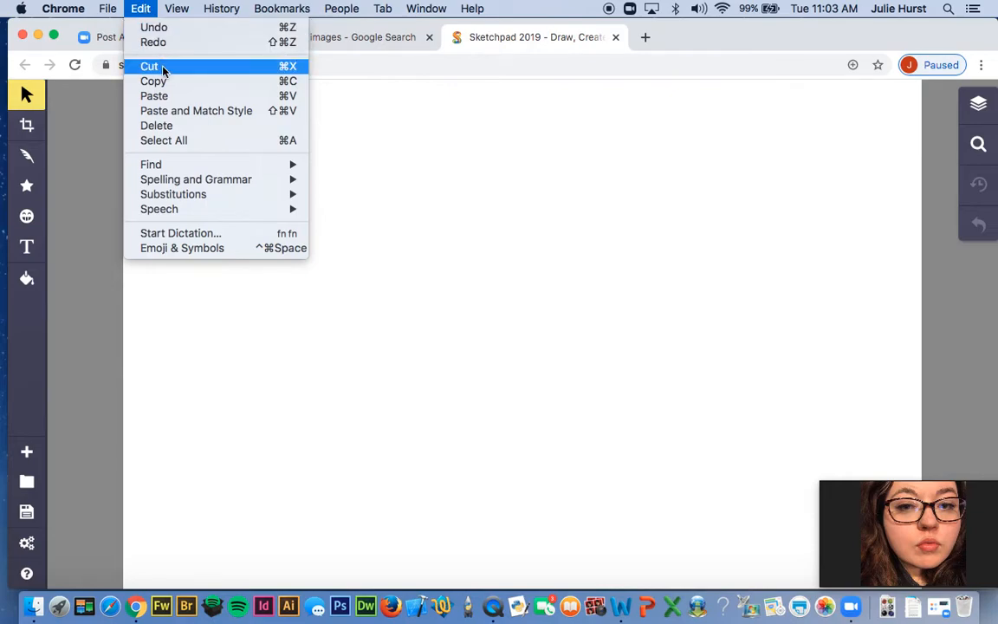
left_click(167, 96)
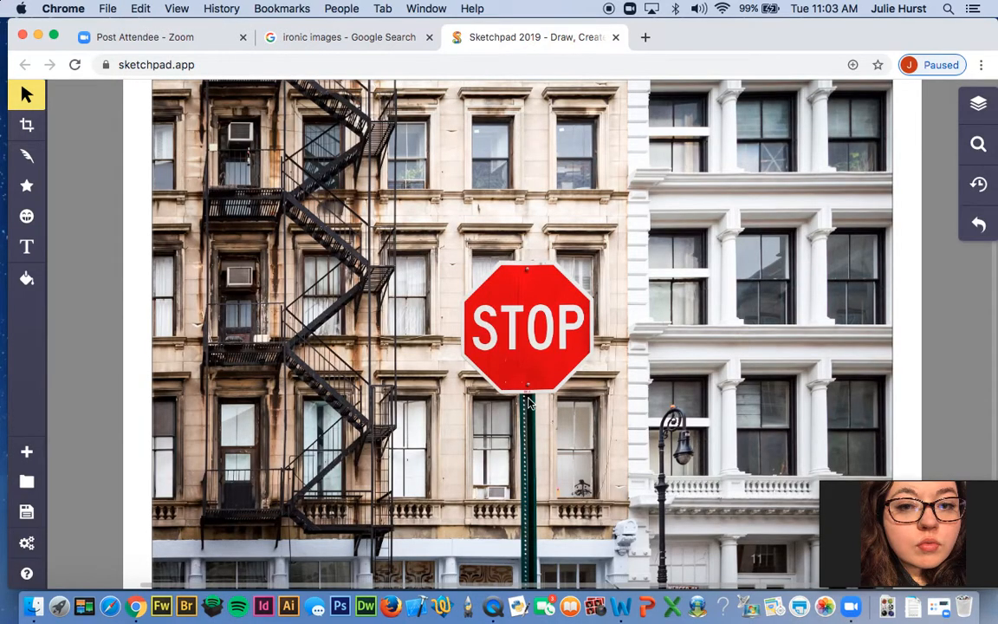
Select the Clipart layer and move the stop sign photo up so it sits roughly centred on the canvas.
left_click(979, 145)
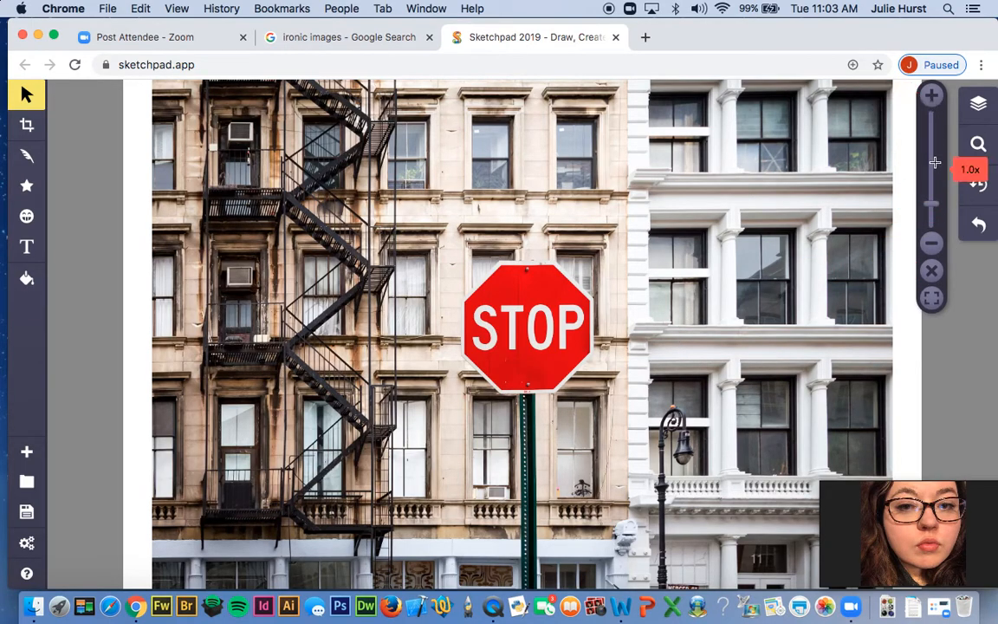
left_click(932, 250)
left_click(932, 250)
left_click(932, 251)
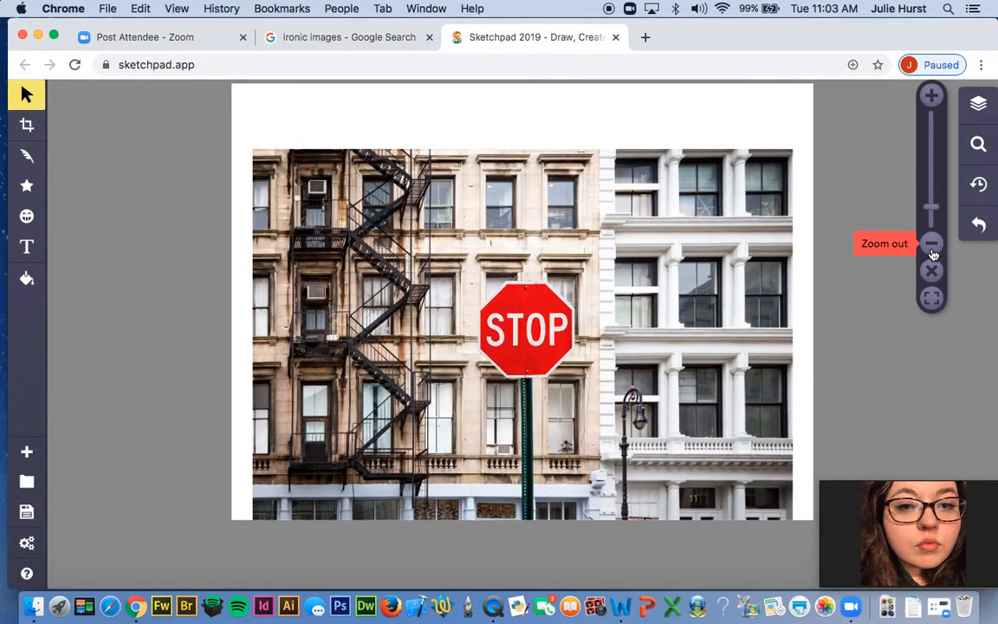
left_click(932, 250)
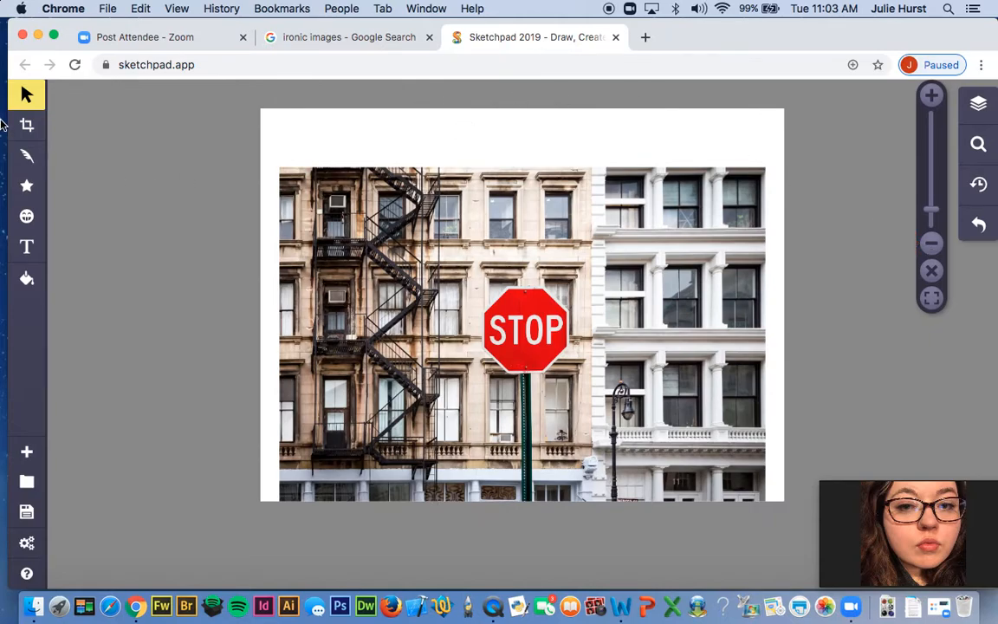
left_click(979, 105)
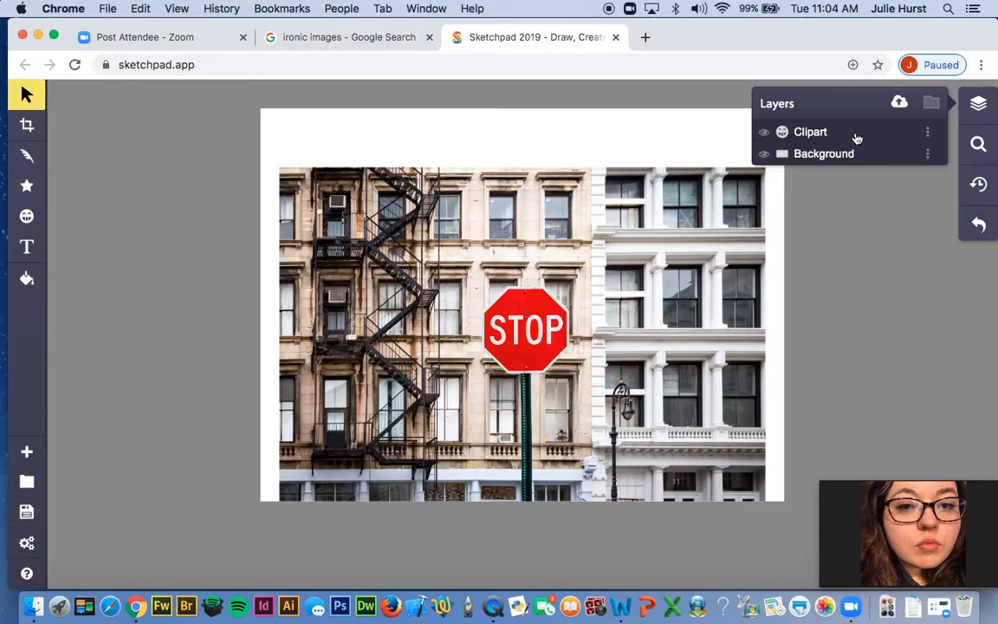
left_click(798, 134)
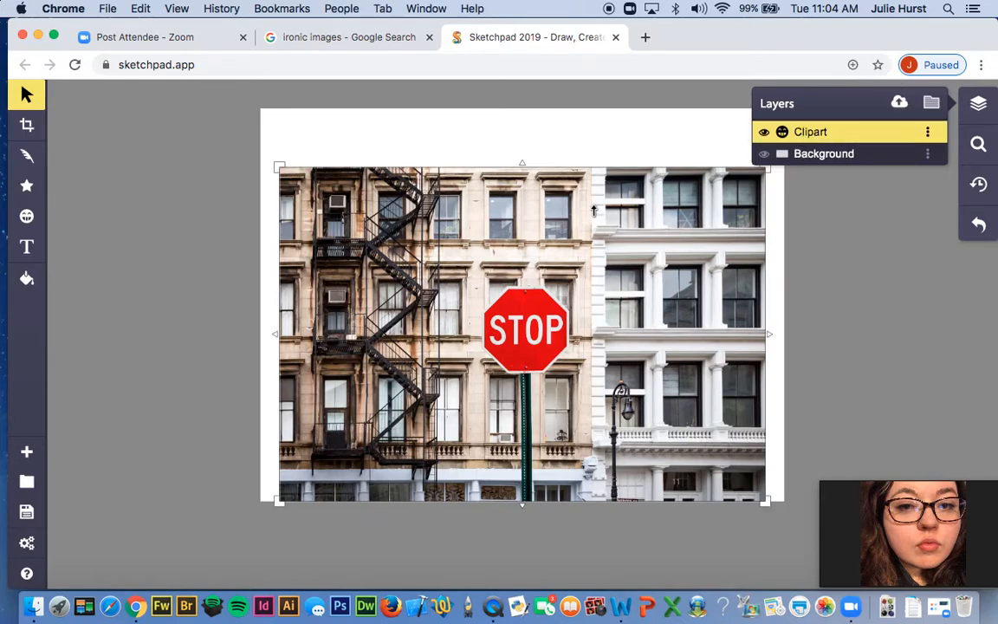
left_click_drag(589, 211, 591, 180)
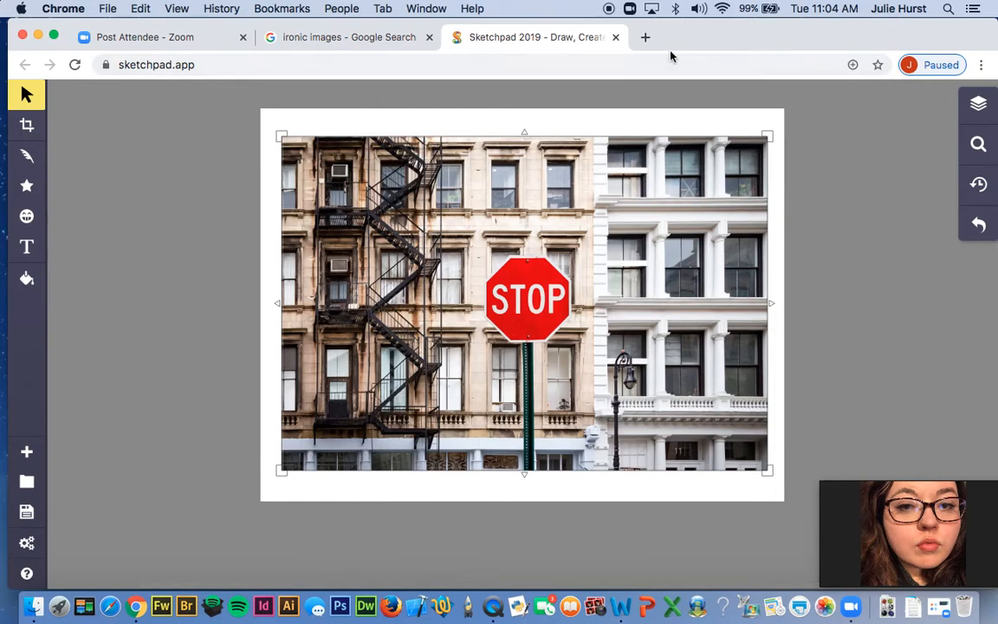
Try to lower the photo's opacity to 48% through the Clipart tool's settings.
left_click(978, 103)
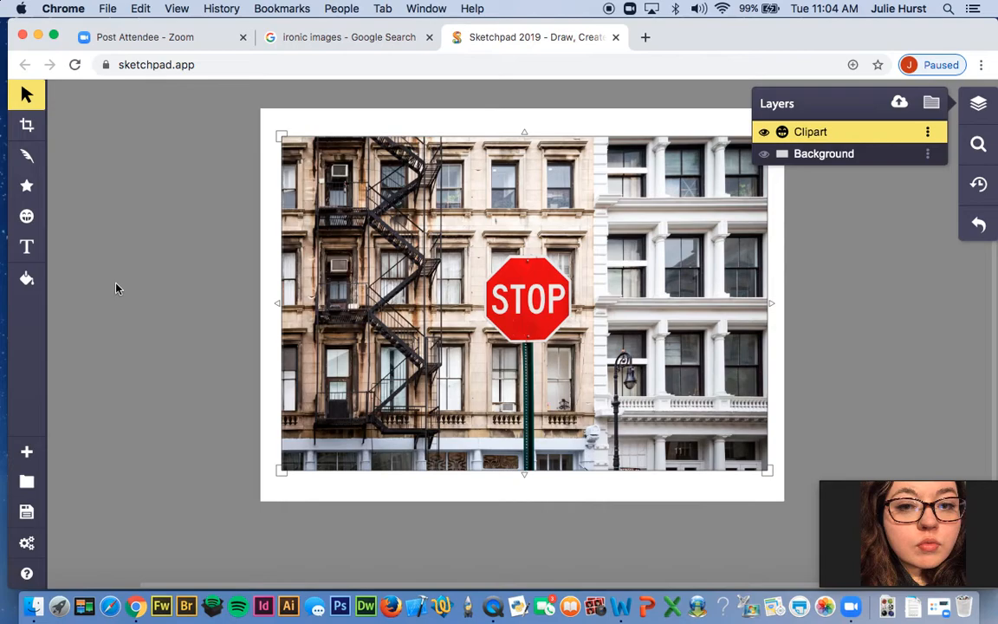
left_click(27, 218)
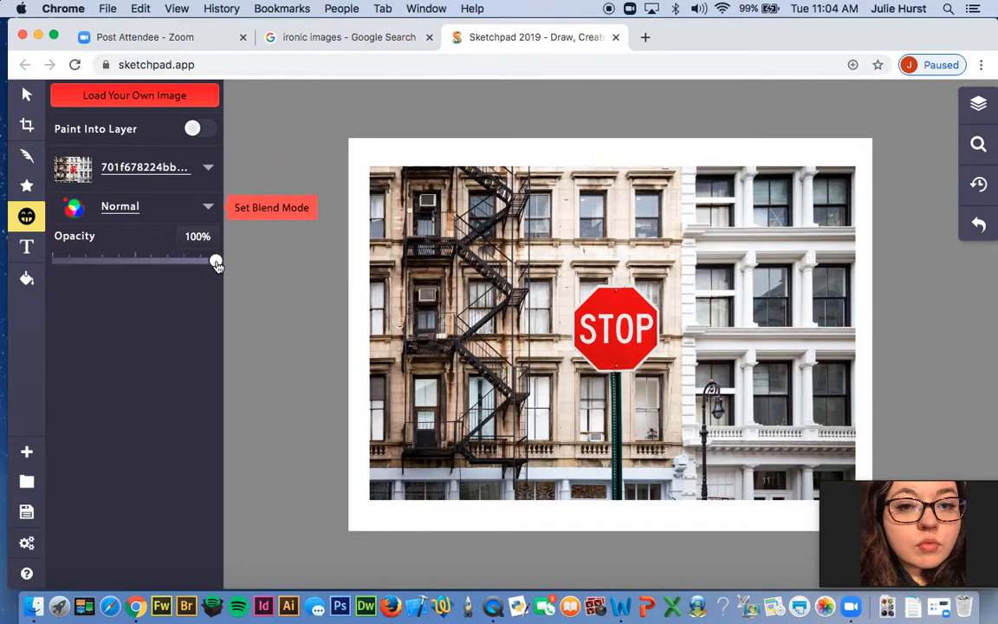
left_click_drag(217, 264, 133, 270)
Select the Clipart layer, reduce its opacity to 41%, and deselect the photo.
left_click(978, 103)
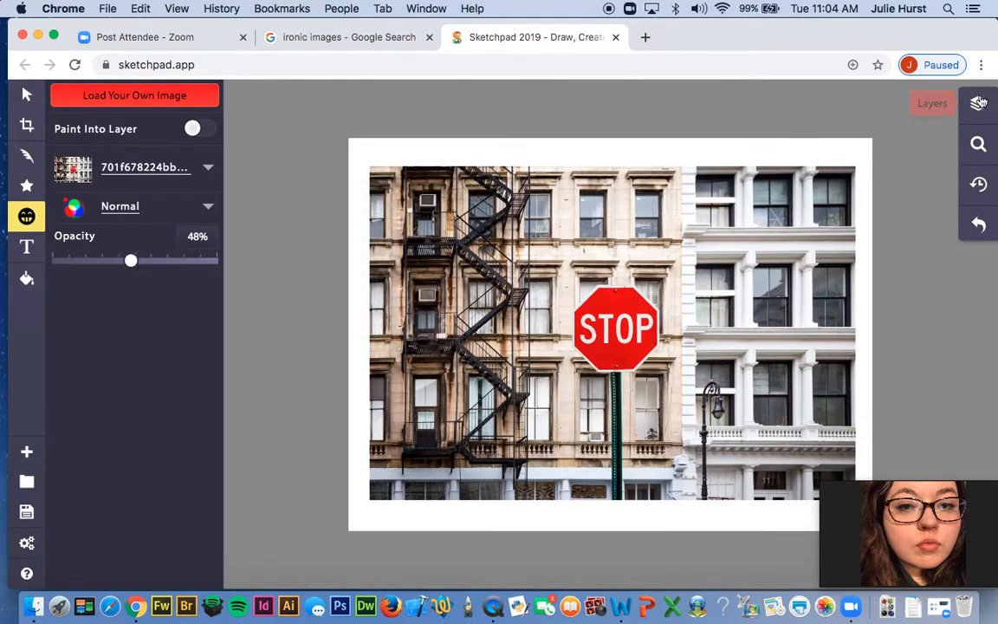
left_click(866, 130)
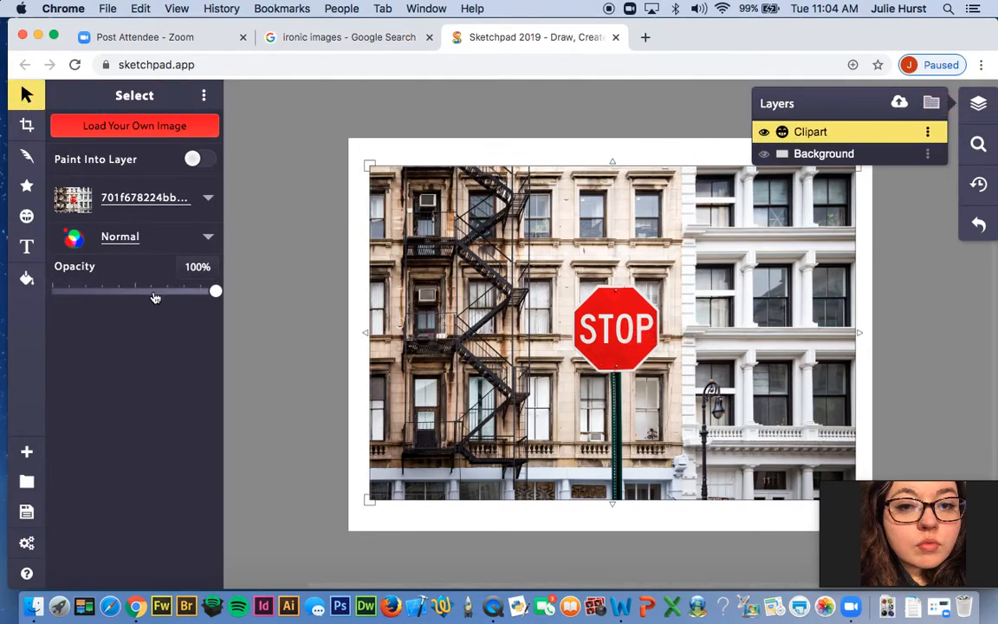
left_click_drag(216, 295, 121, 307)
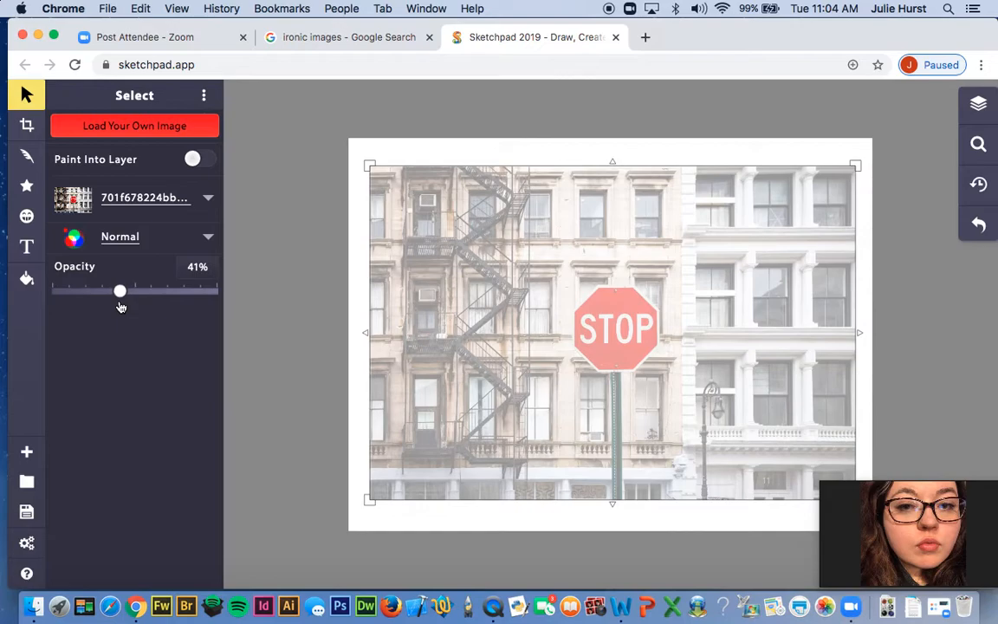
left_click(404, 152)
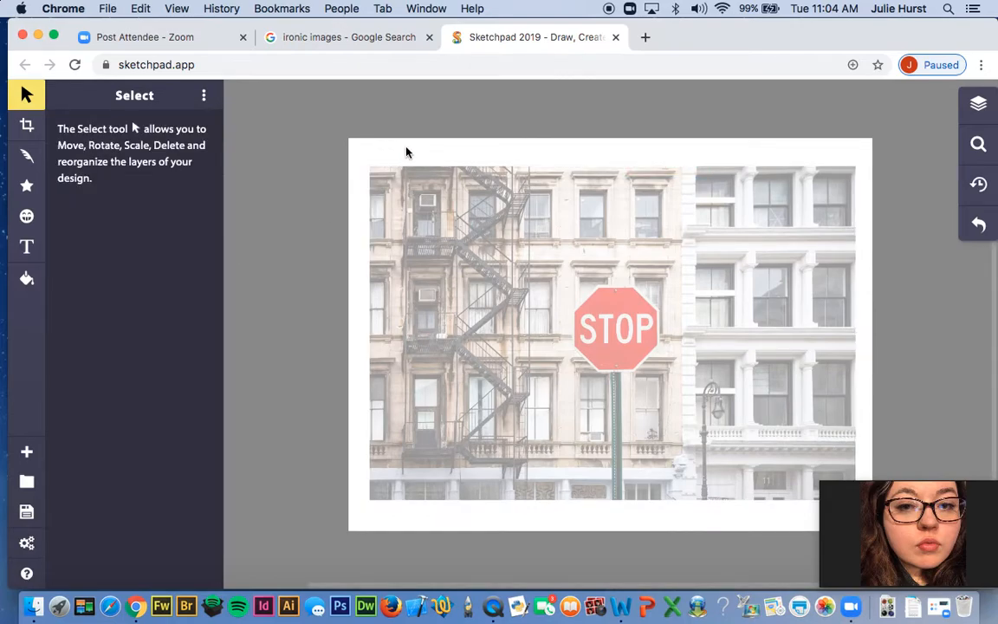
Change the drawing brush from Calligraphy to Line, with the stop sign enlarged for tracing.
left_click(977, 143)
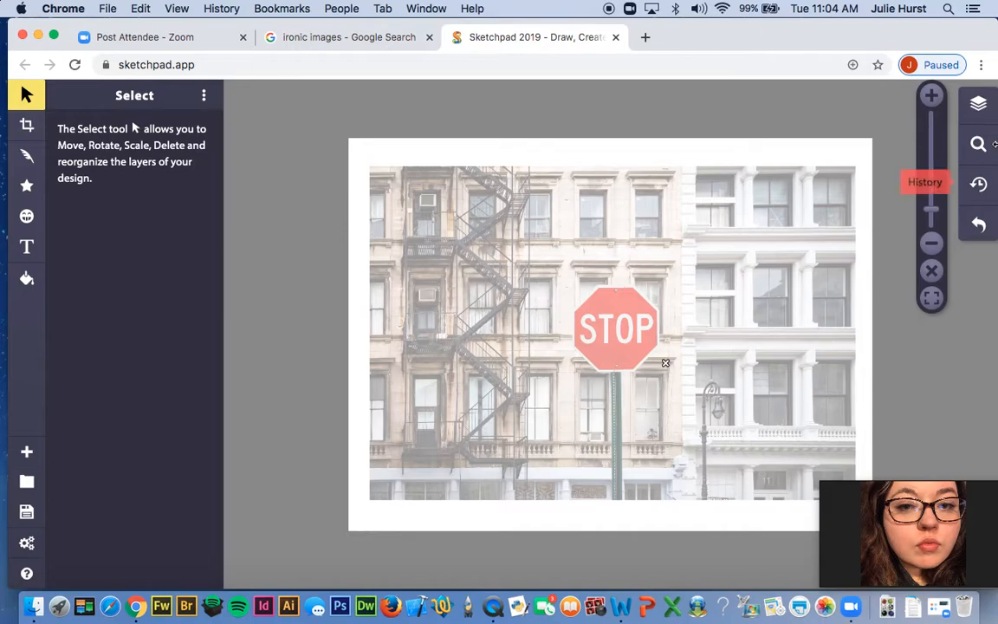
left_click(928, 109)
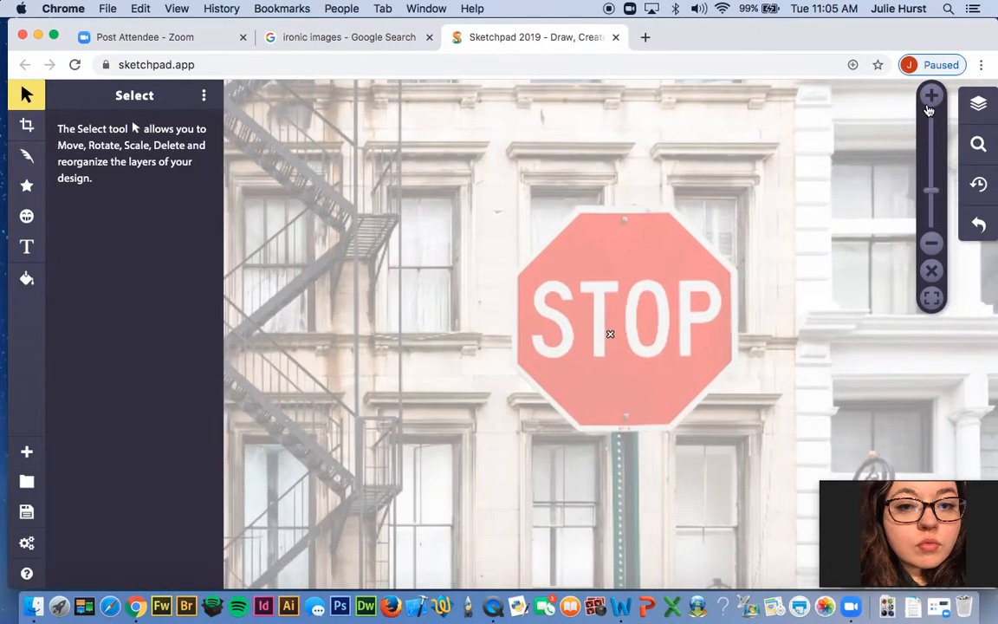
left_click(977, 103)
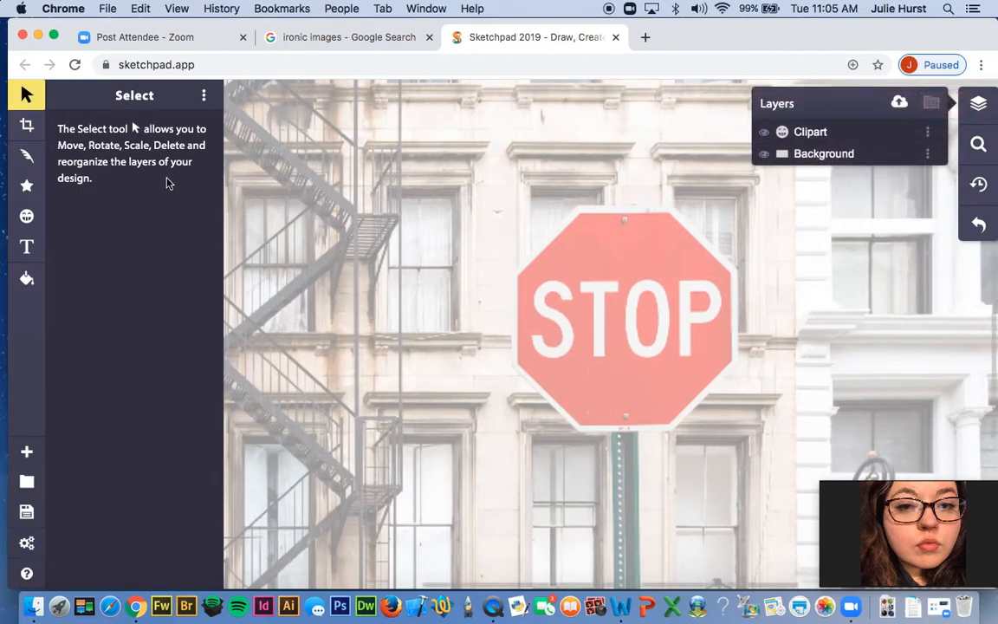
left_click(27, 160)
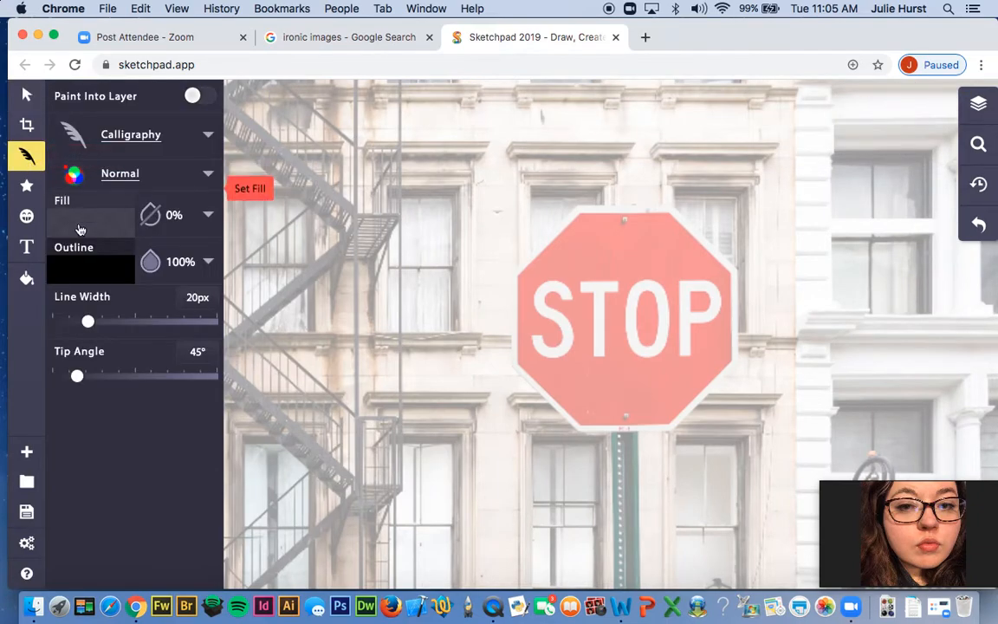
left_click(128, 139)
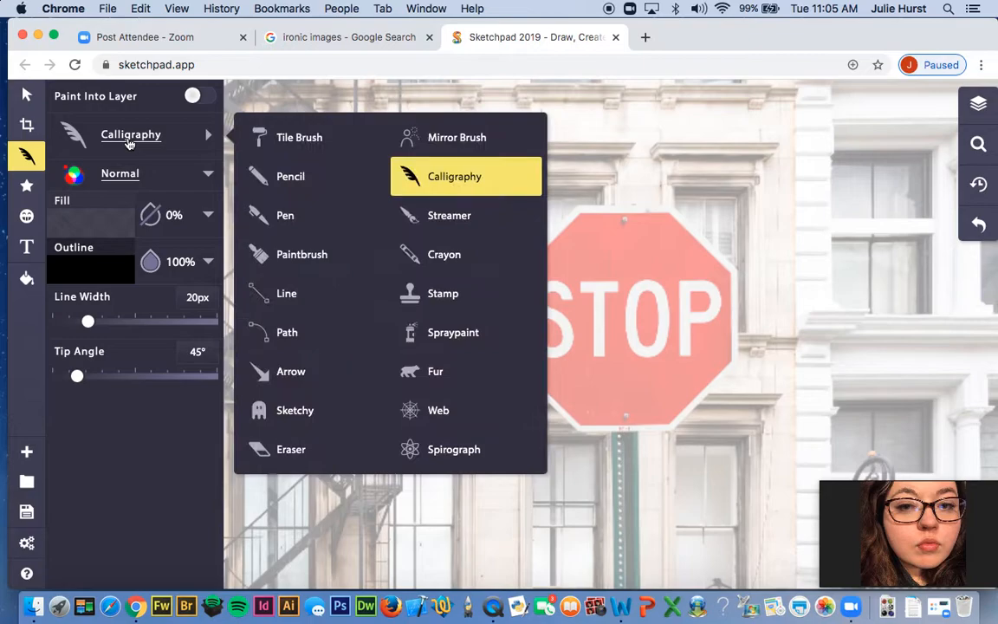
left_click(299, 294)
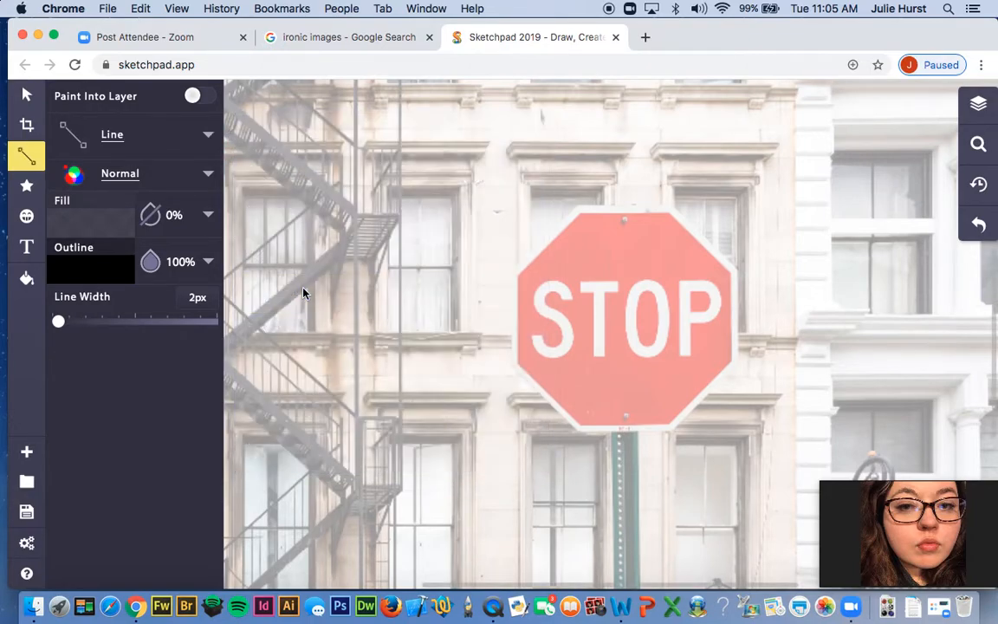
Turn on the fill for the Line brush.
left_click(151, 214)
left_click(151, 214)
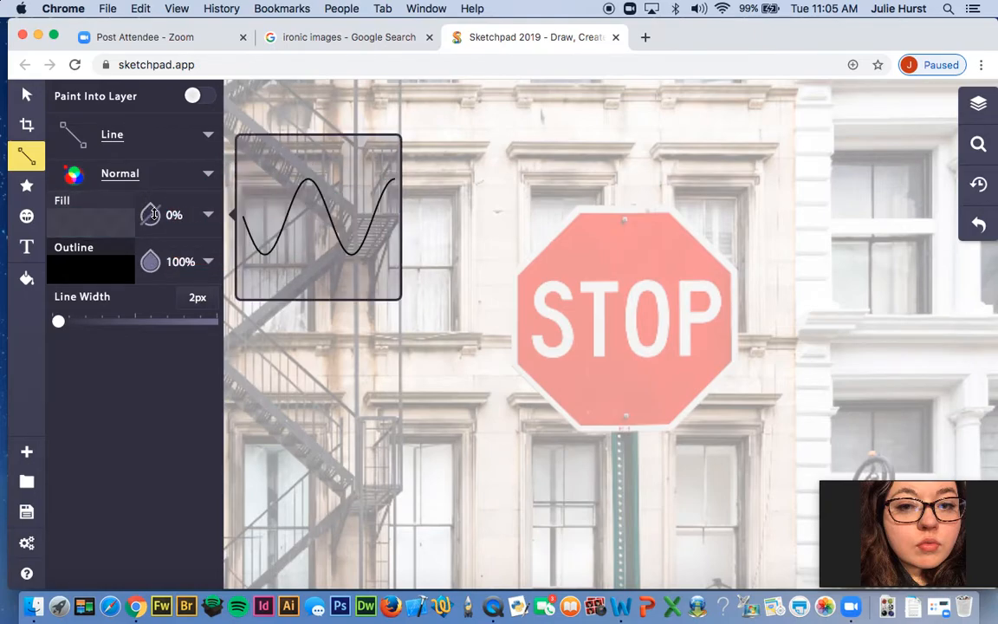
left_click(152, 216)
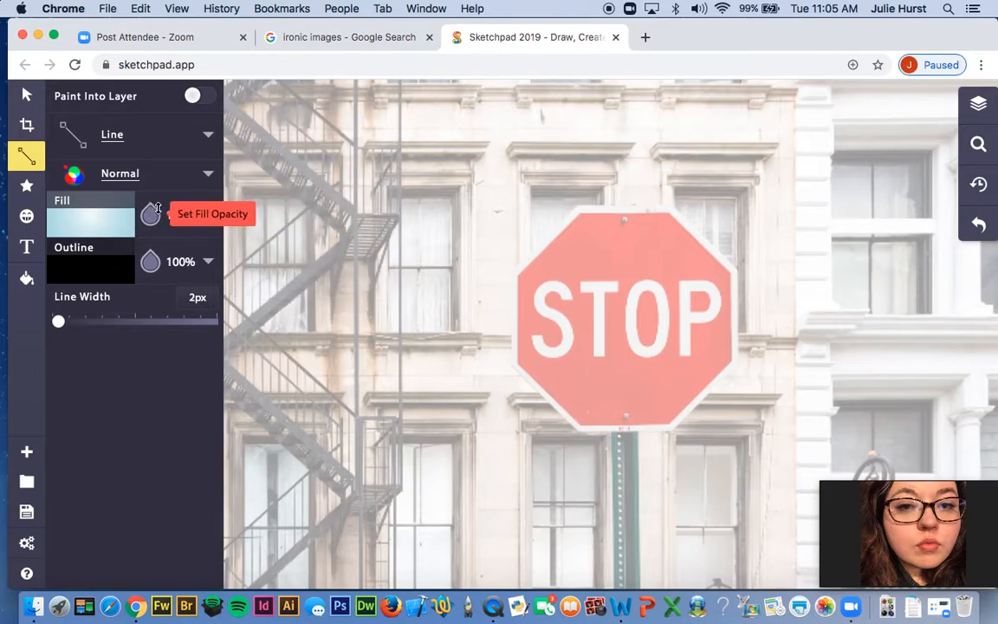
Set the Line brush's fill opacity to 0% and its outline colour to purple ac49ff.
left_click(151, 216)
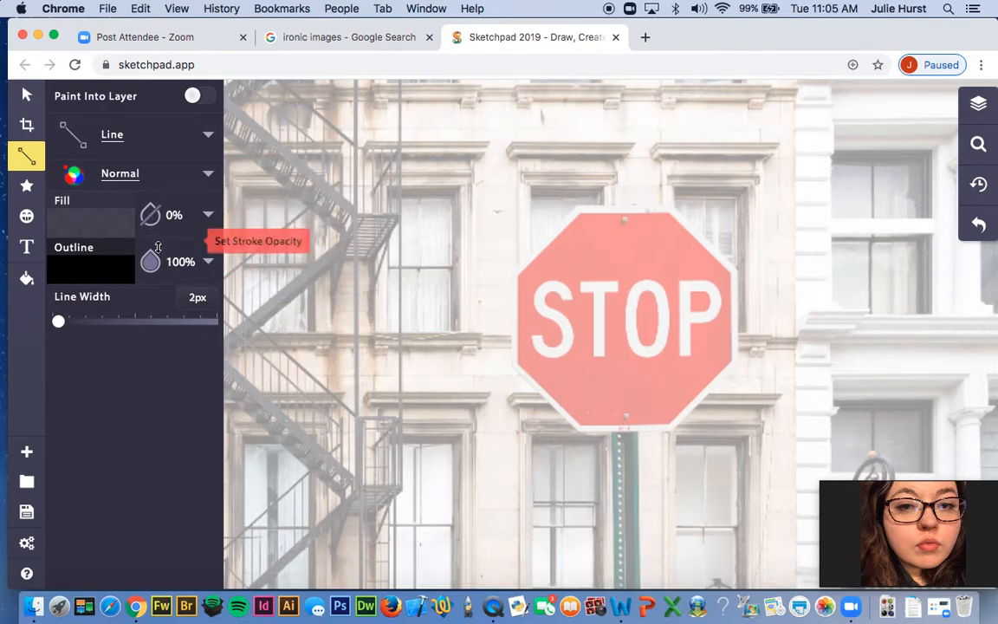
left_click(97, 266)
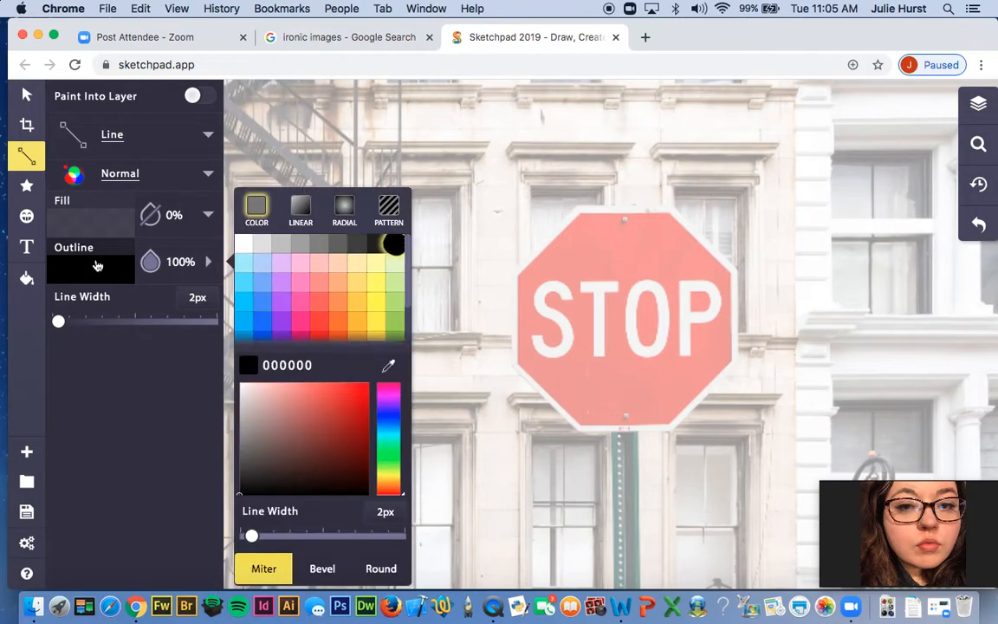
left_click(280, 302)
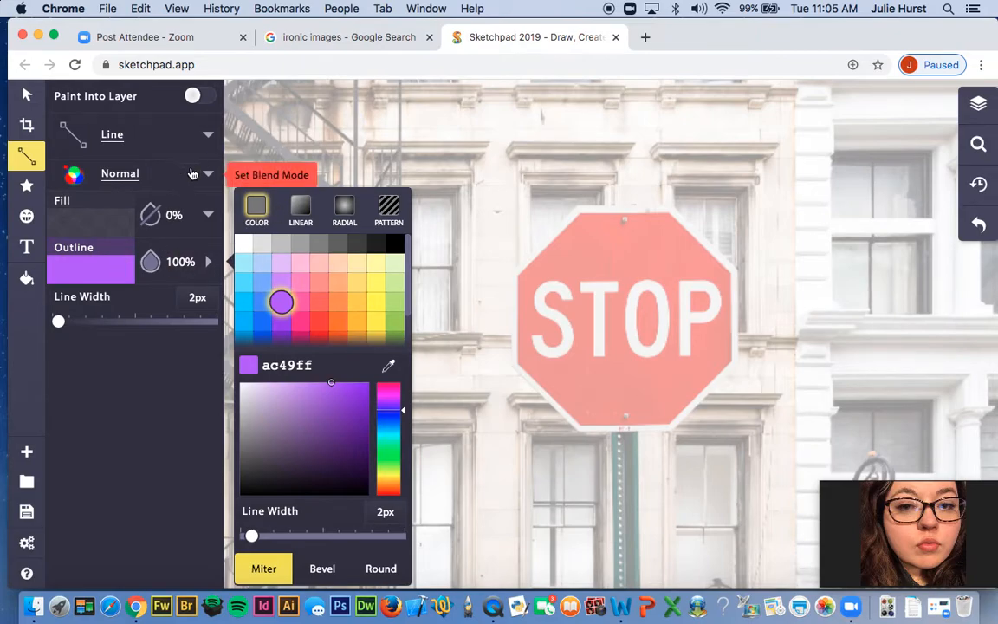
left_click(161, 364)
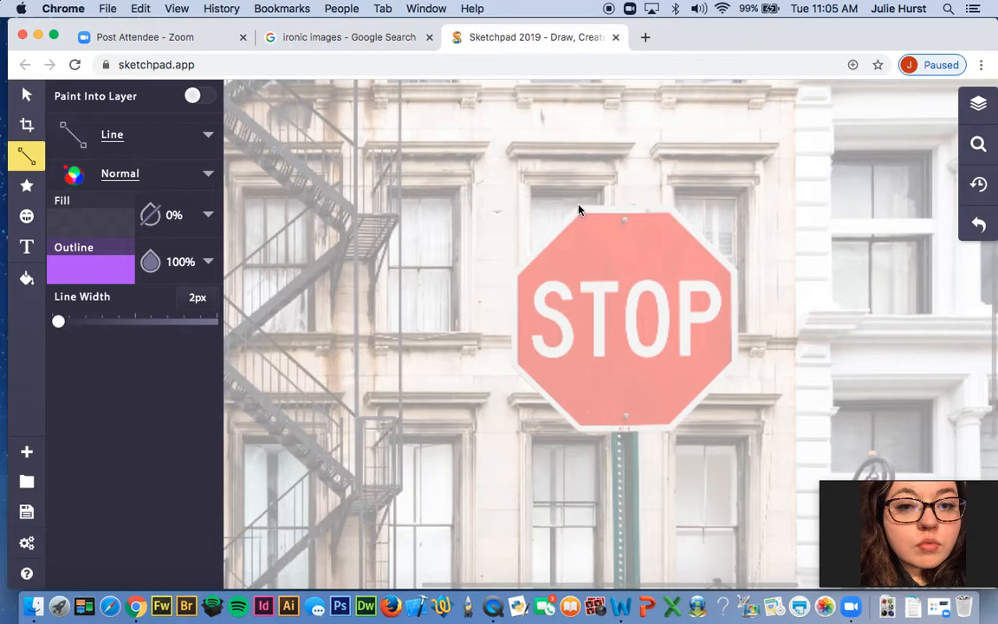
Trace the stop sign's outer edge with a closed eight-sided purple path, placing a point at each corner.
left_click(577, 207)
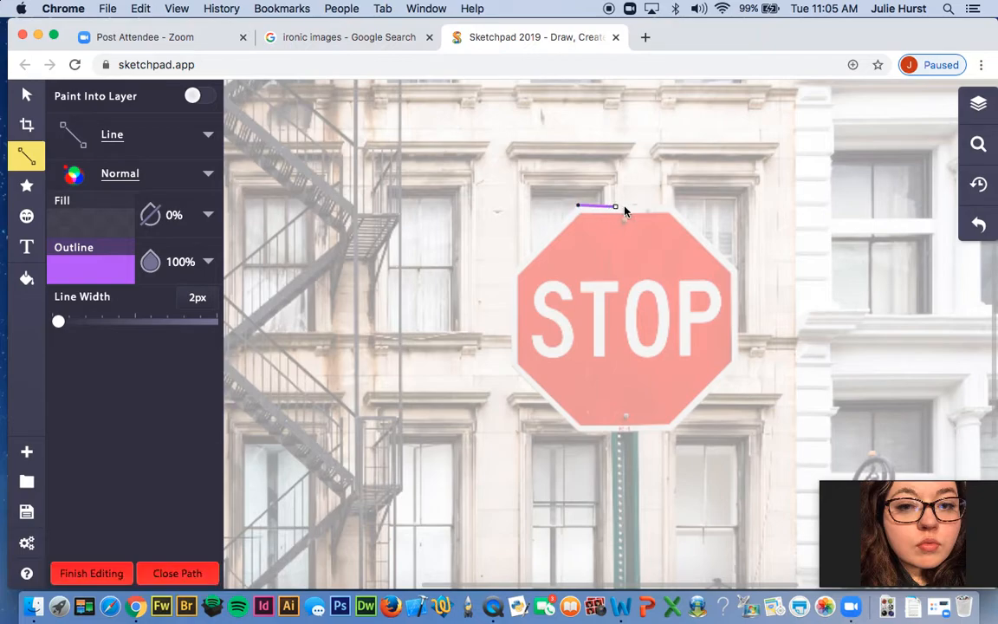
left_click(670, 206)
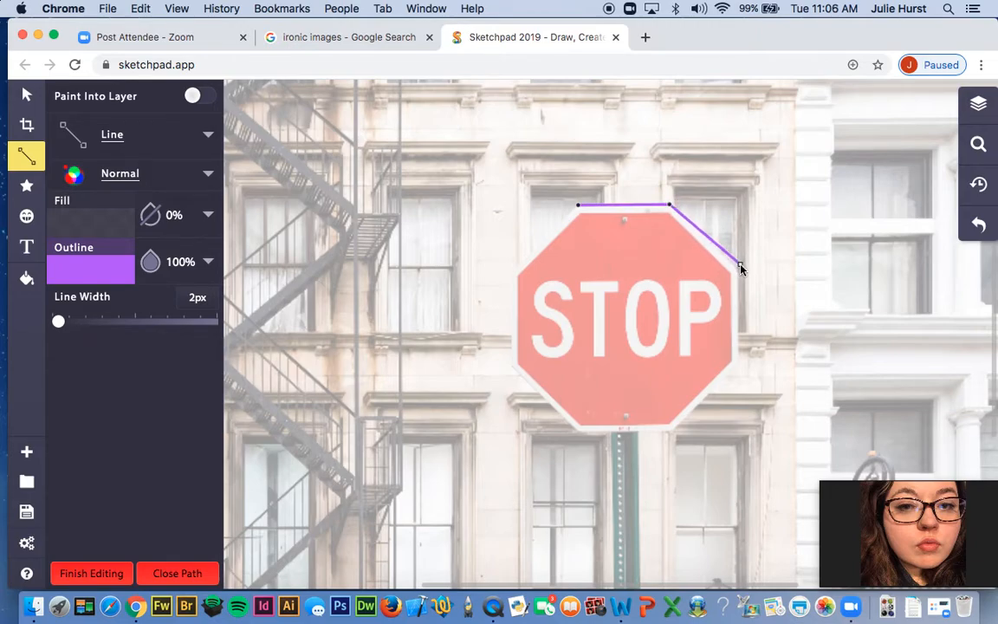
left_click(739, 271)
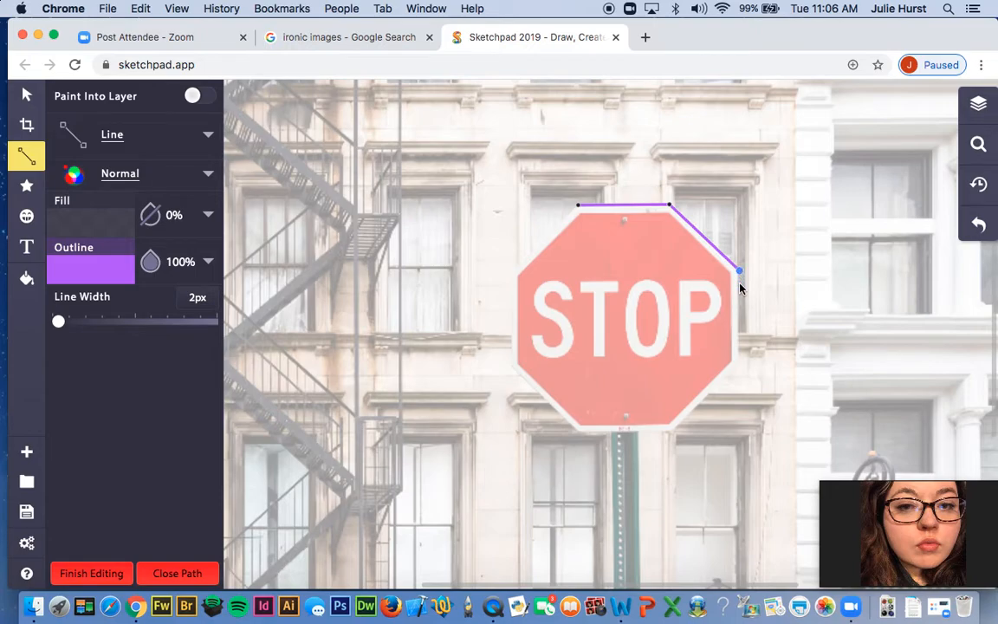
left_click(739, 365)
left_click(671, 433)
left_click(578, 432)
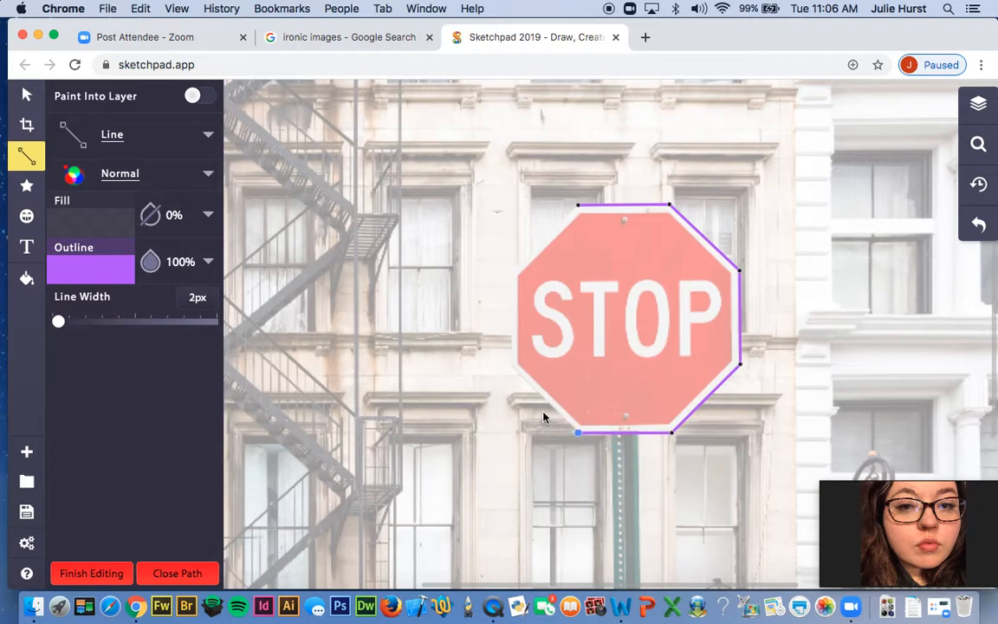
left_click(511, 364)
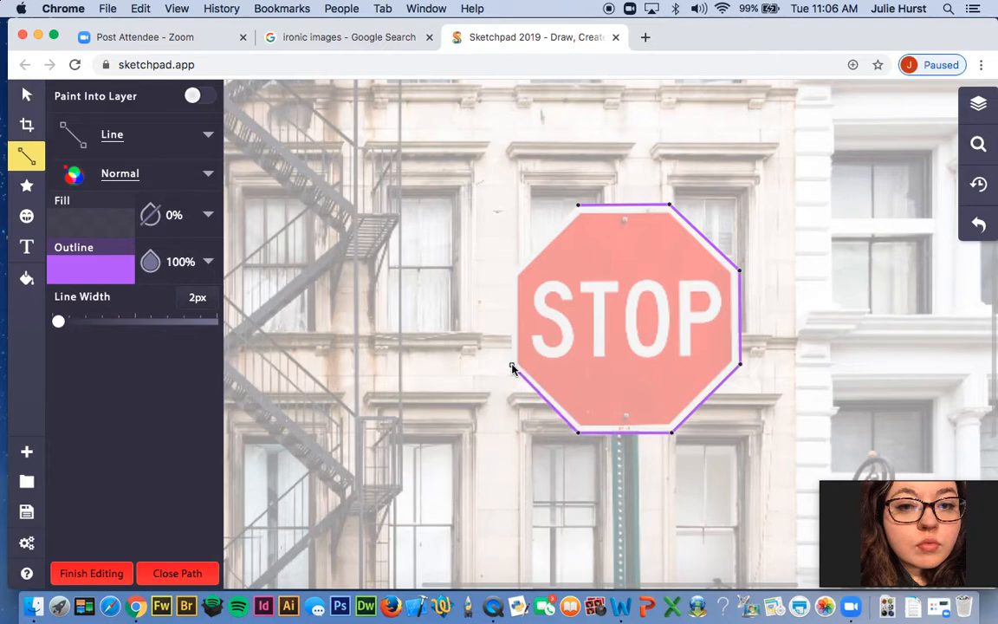
left_click(510, 275)
left_click(576, 206)
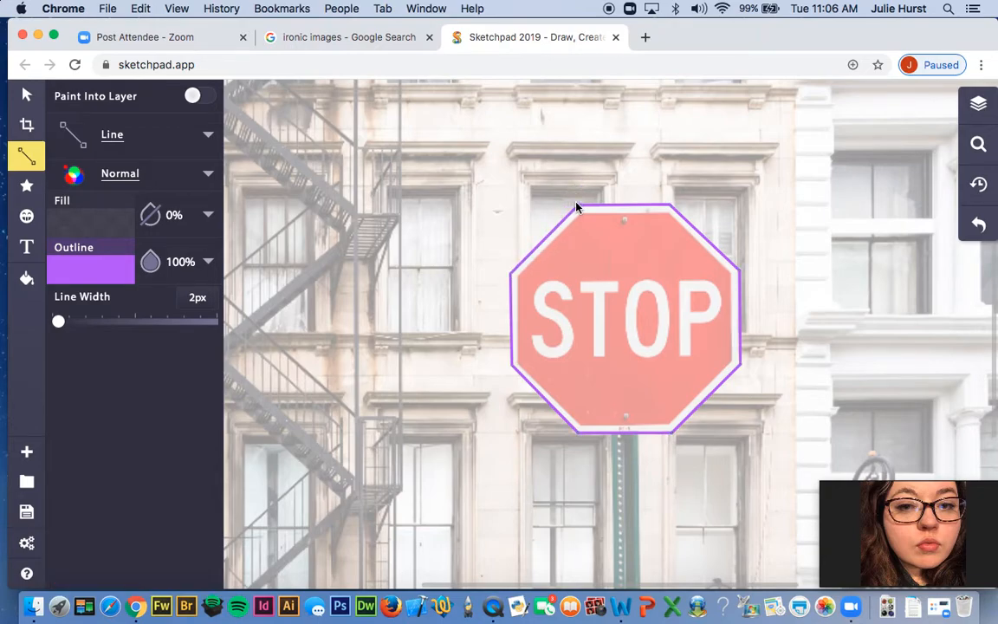
Outline the upper section of the signpost directly below the sign with a closed four-sided purple path.
scroll(699, 424, "down", 3)
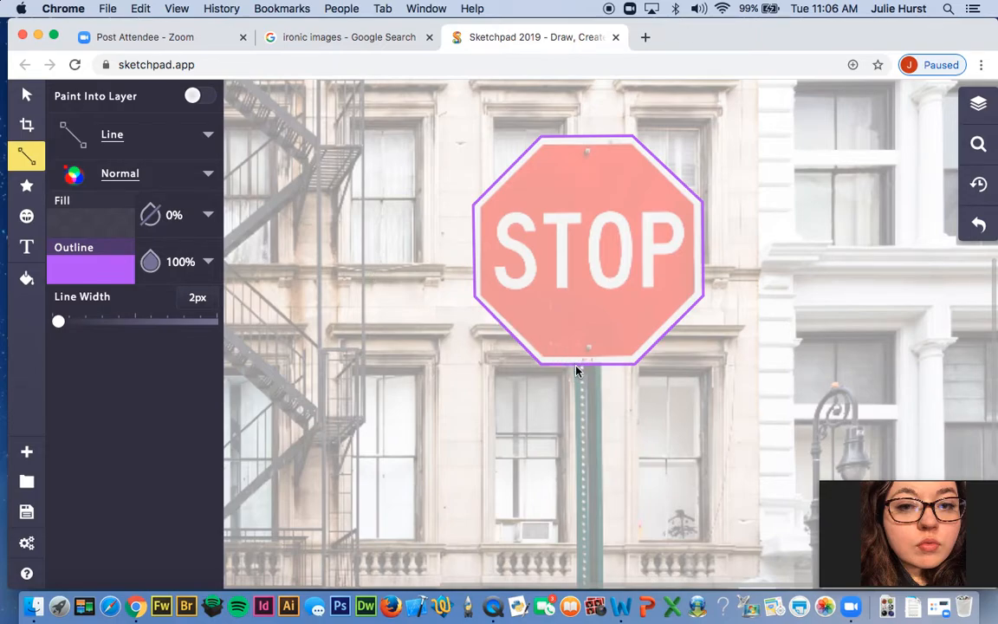
left_click(576, 367)
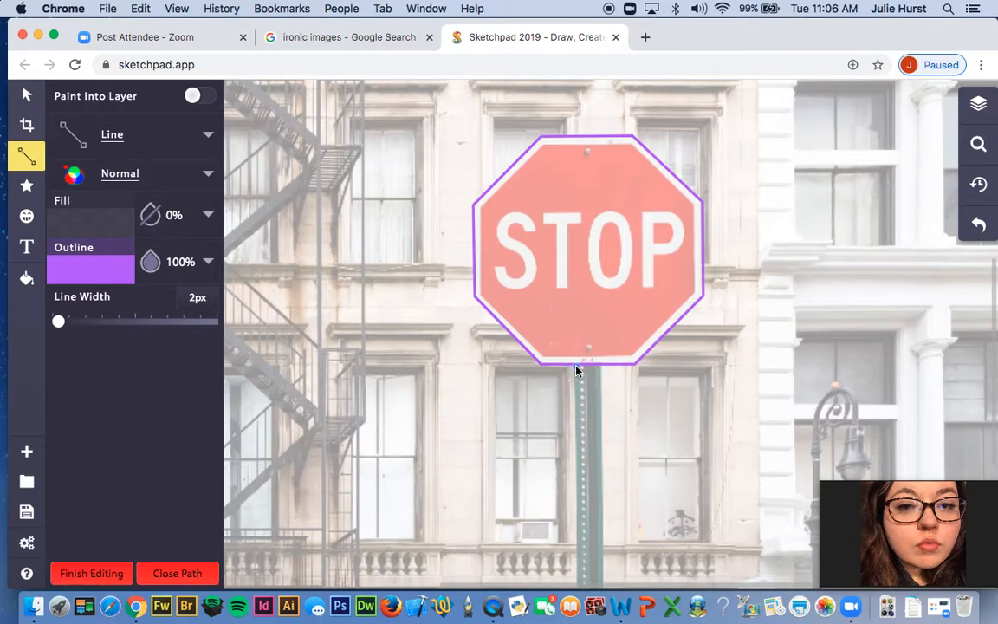
left_click(577, 491)
left_click(603, 492)
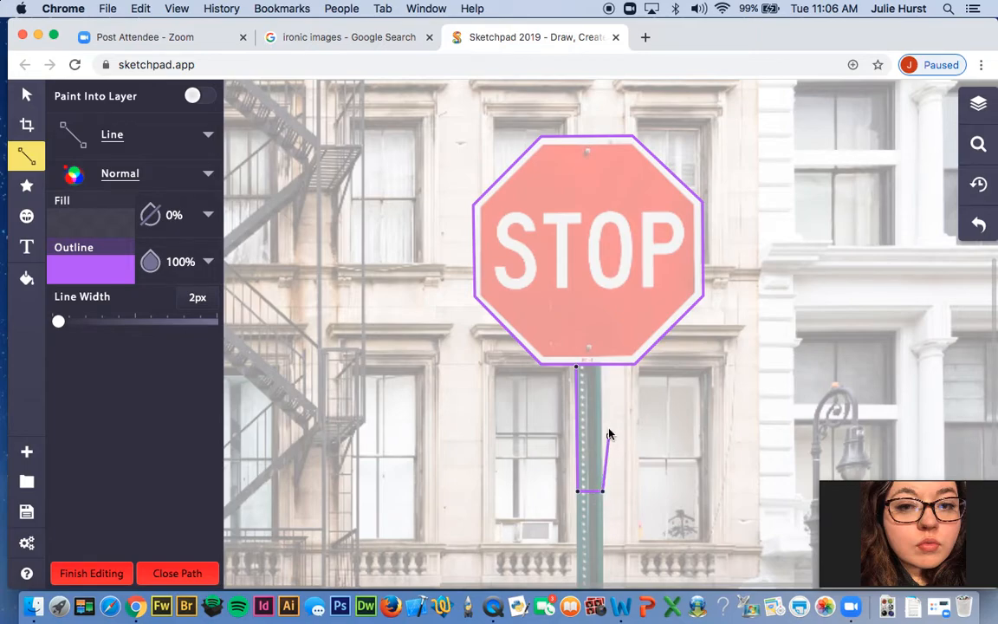
left_click(602, 367)
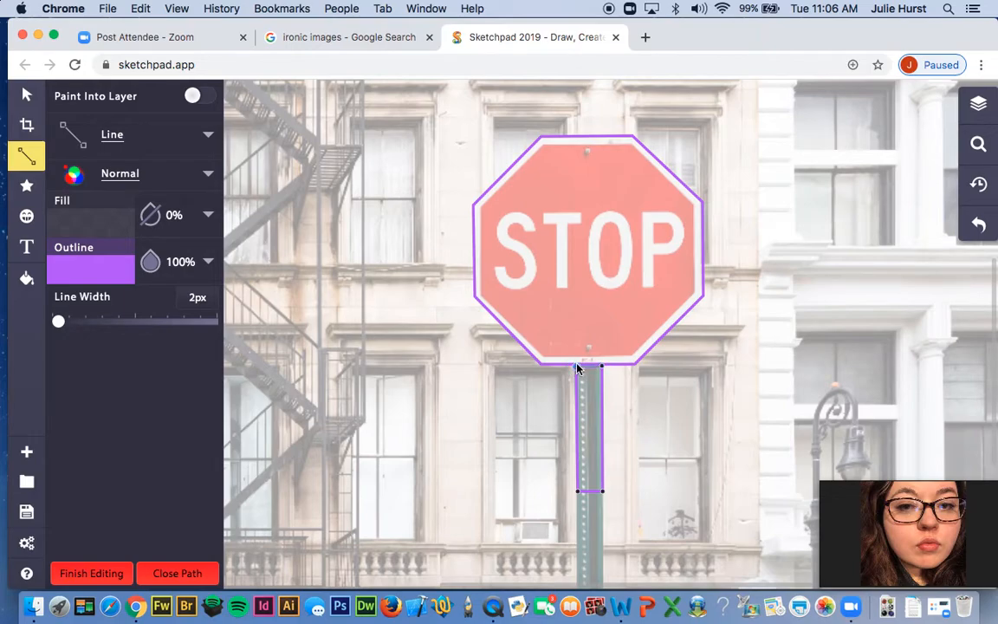
left_click(577, 369)
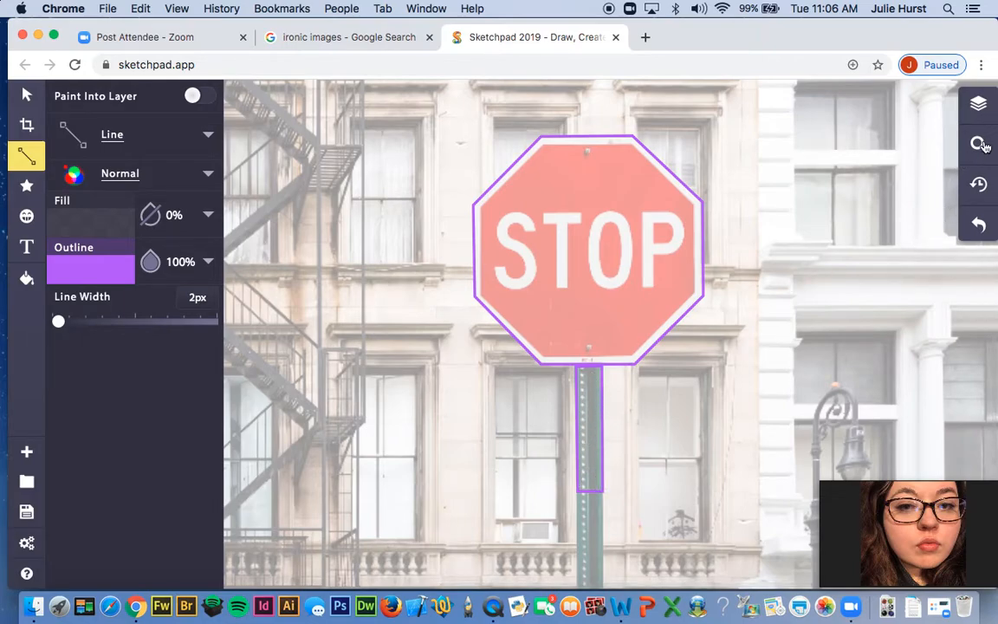
Draw a narrow closed four-sided strip with the Line brush along the dark band inside the signpost outline.
mouse_move(928, 276)
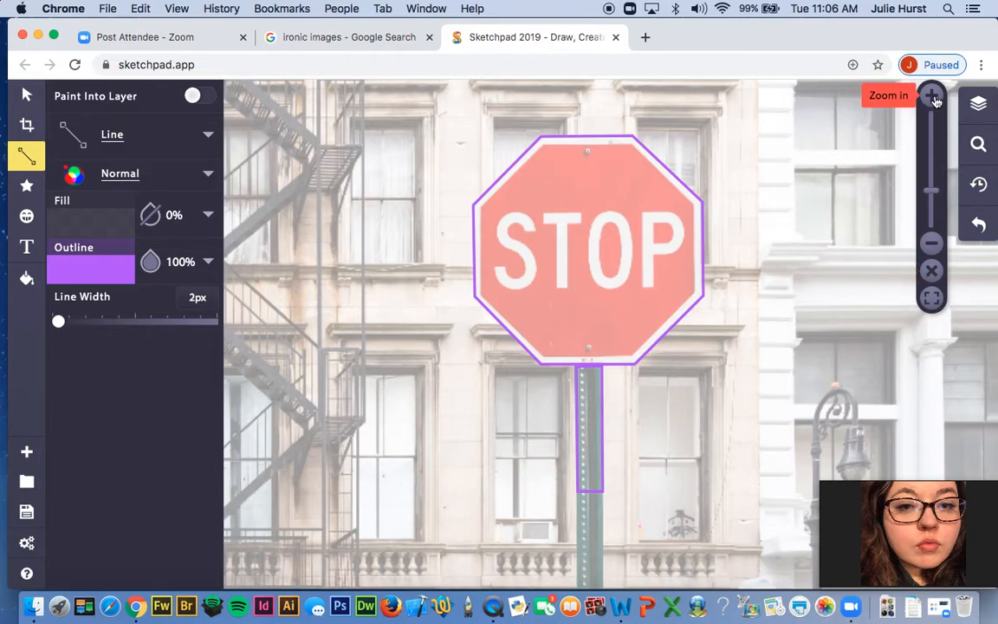
left_click(932, 96)
scroll(740, 374, "down", 5)
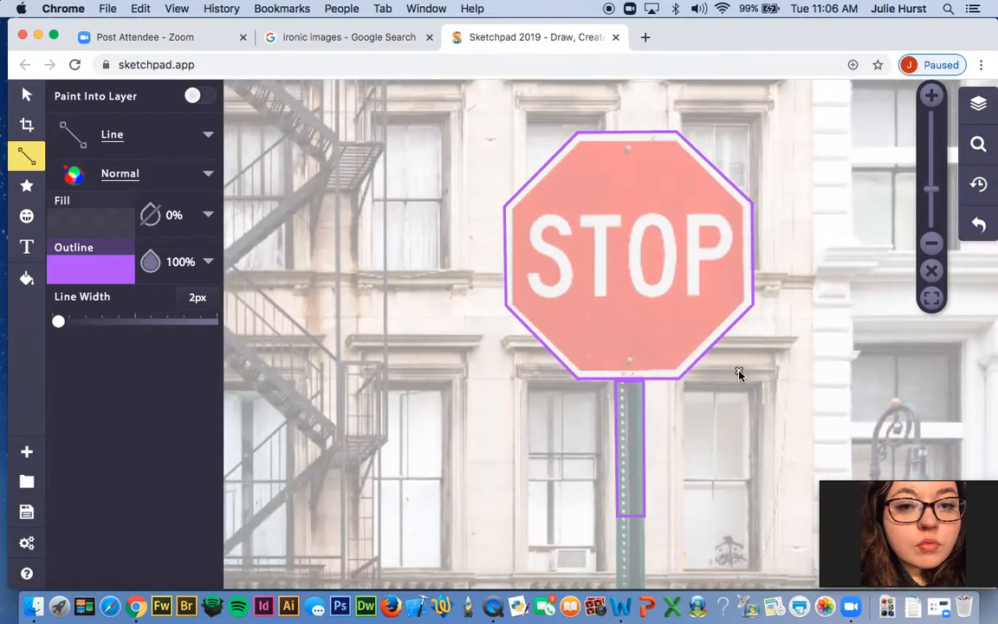
scroll(697, 418, "up", 4)
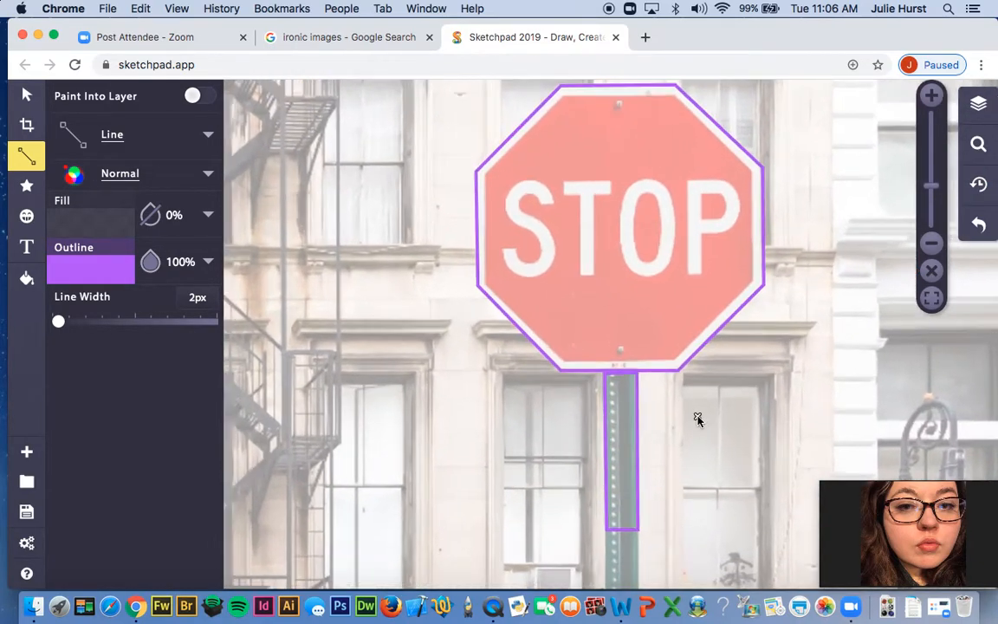
scroll(760, 428, "down", 3)
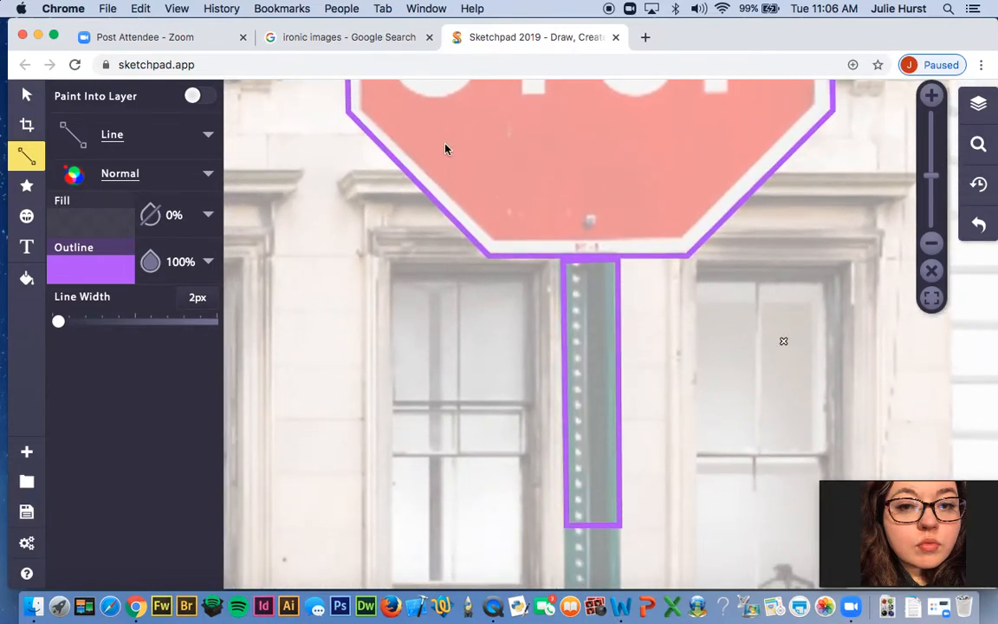
left_click(140, 148)
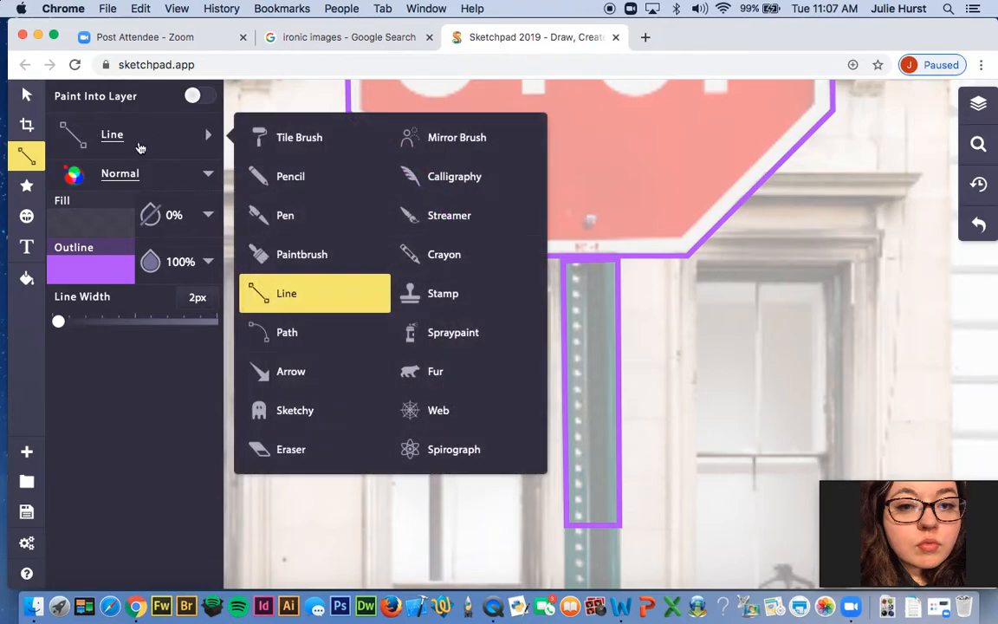
left_click(268, 295)
left_click_drag(589, 265, 591, 525)
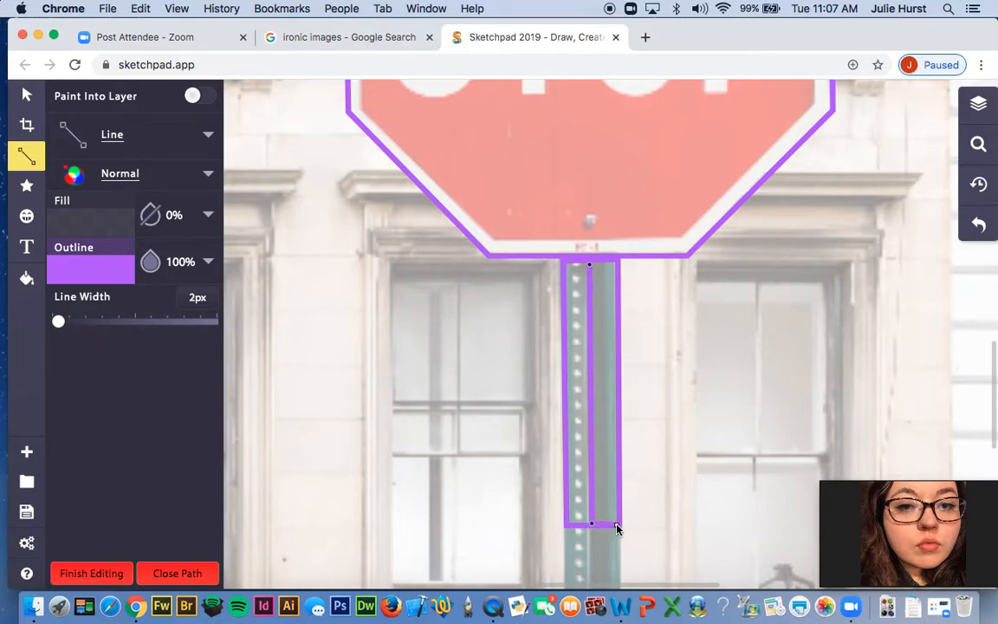
left_click(611, 525)
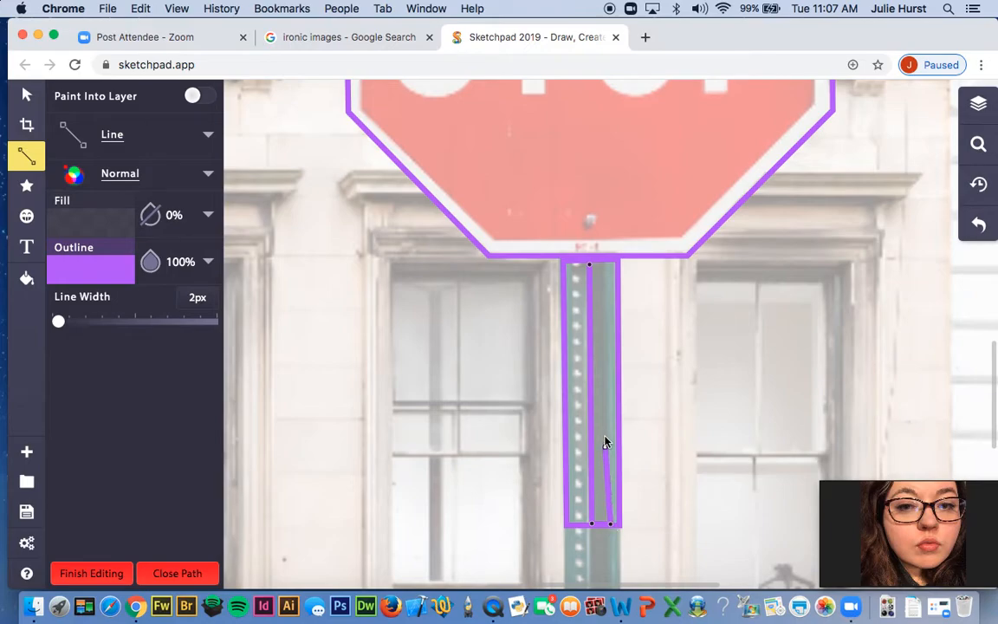
left_click(610, 260)
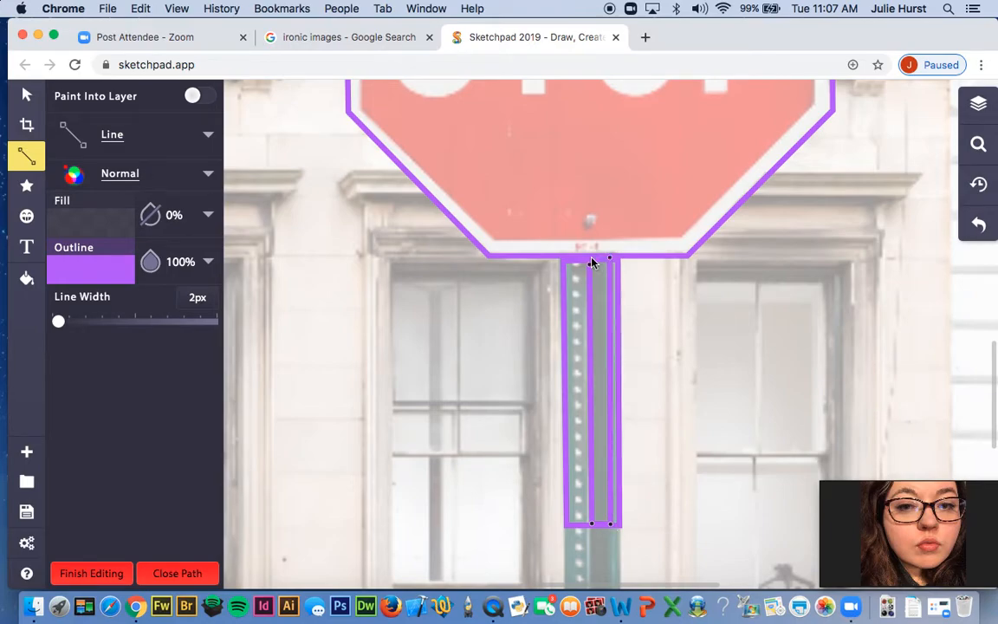
left_click(589, 261)
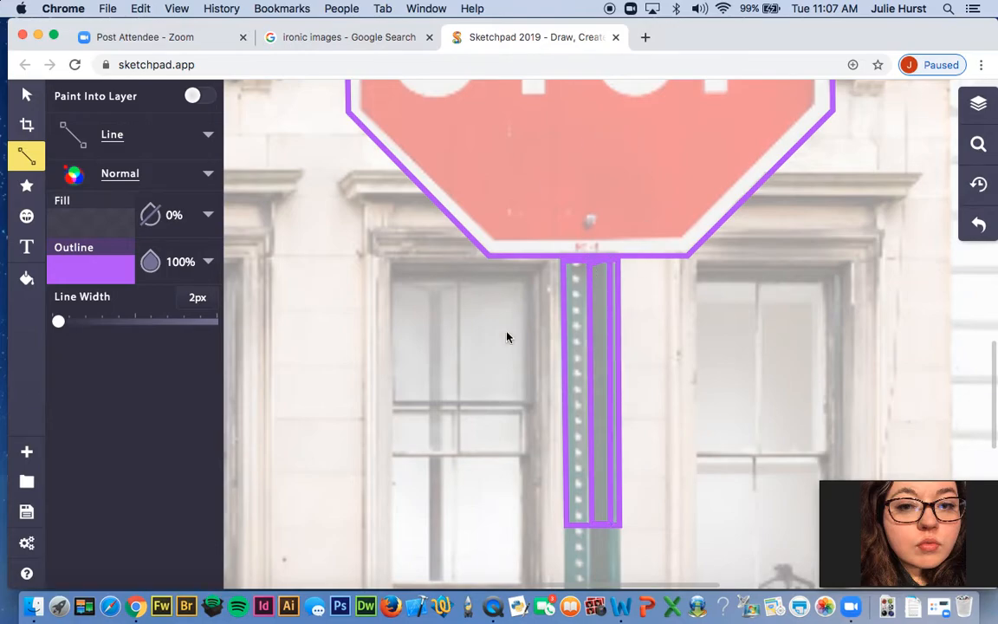
Set up the Square shape with 0% outline opacity and a solid black 000000 fill.
left_click(28, 187)
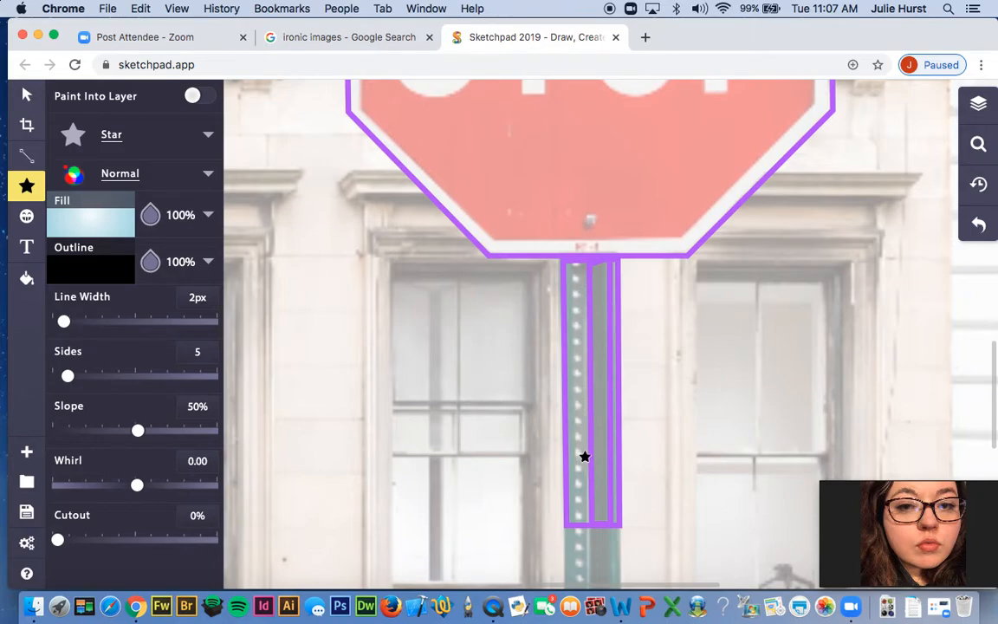
left_click(102, 131)
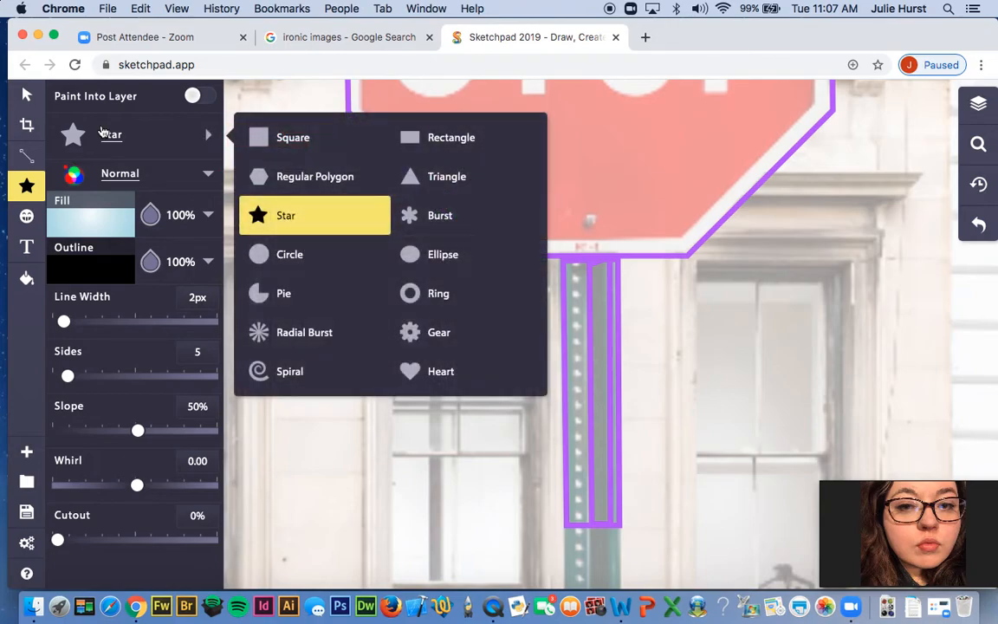
left_click(289, 136)
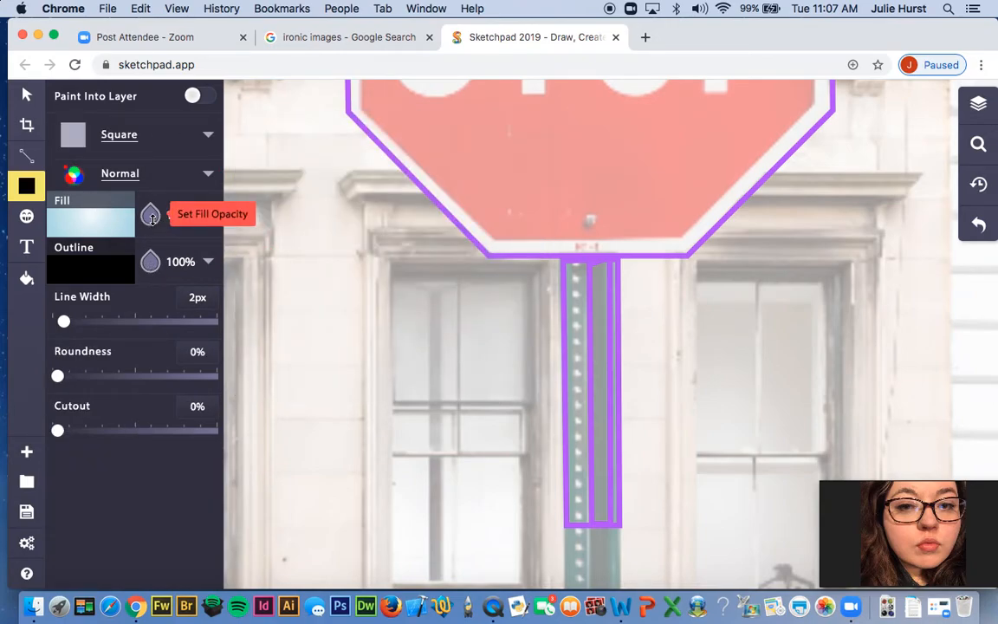
left_click(151, 261)
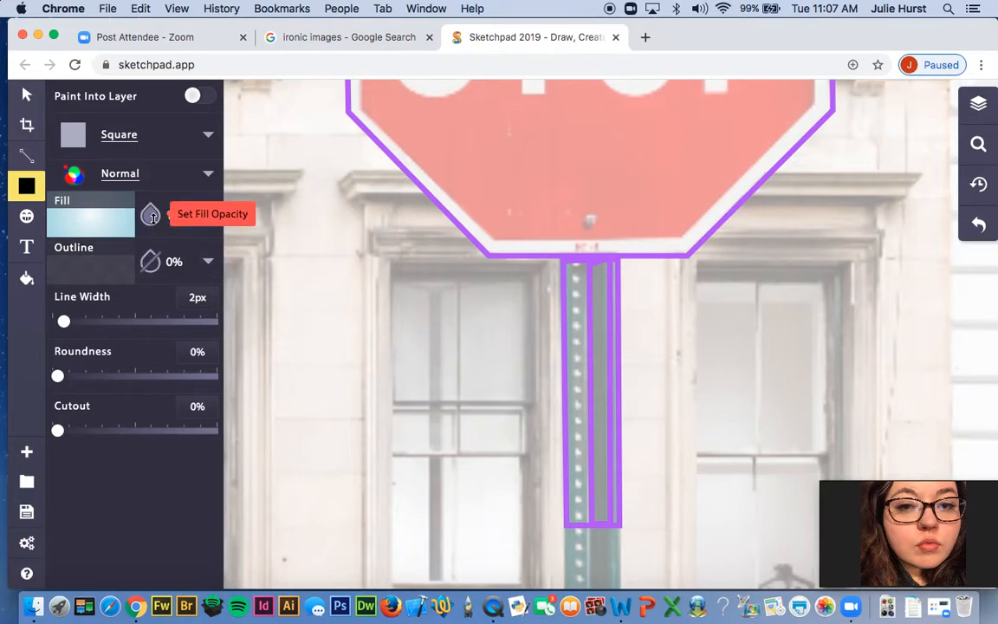
left_click(111, 222)
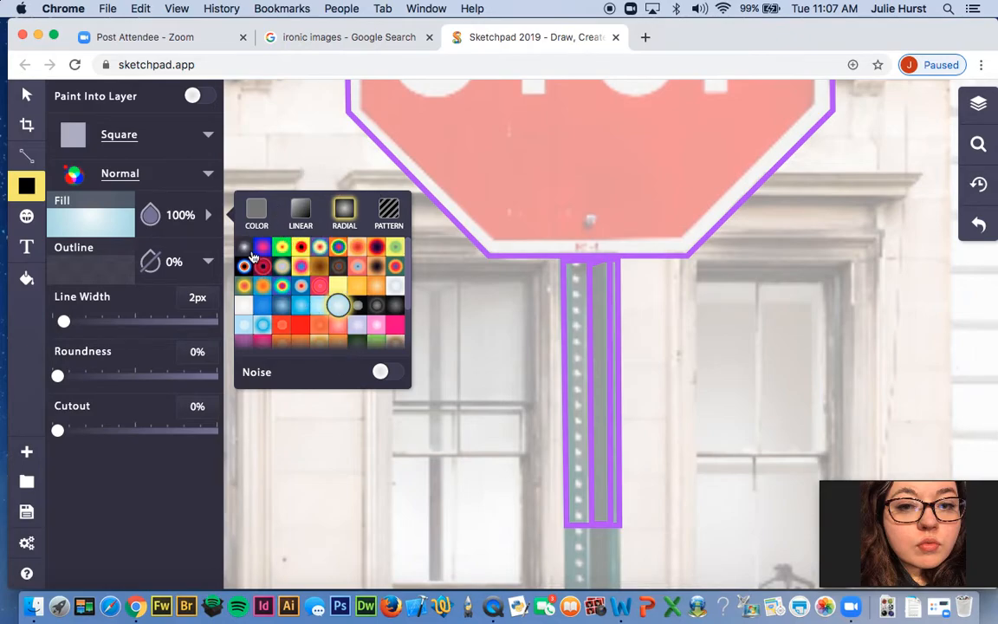
left_click(257, 212)
left_click(398, 250)
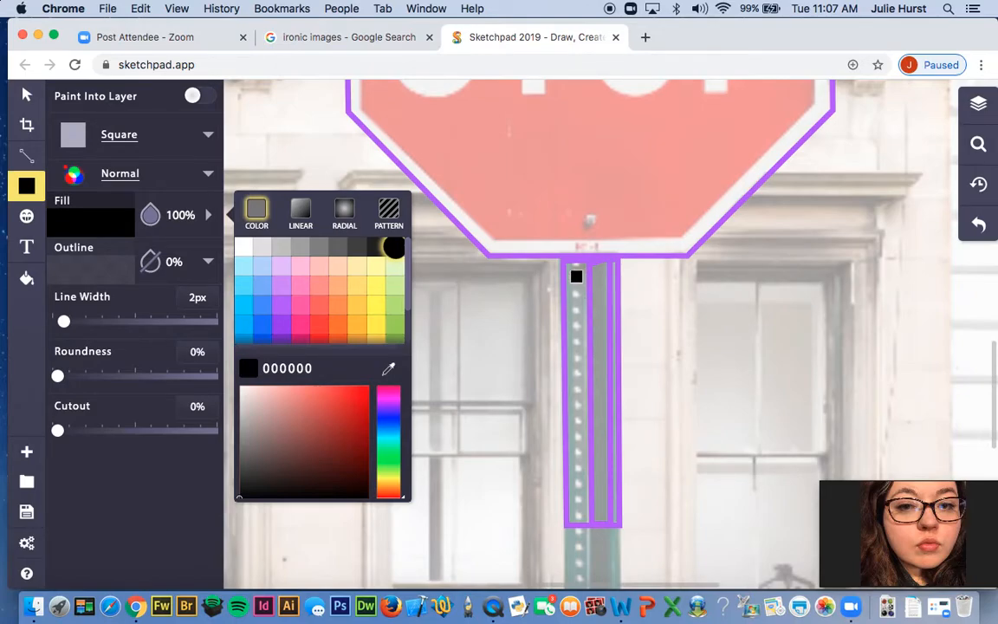
Place a tiny black square over the uppermost hole in the signpost and copy it.
left_click(576, 276)
left_click_drag(579, 277, 580, 278)
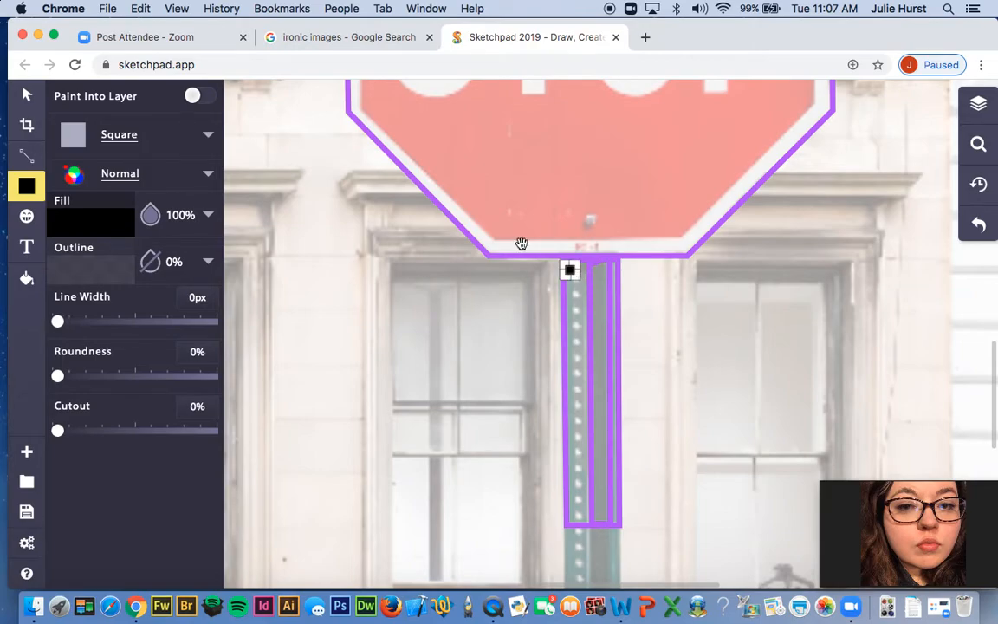
left_click(26, 94)
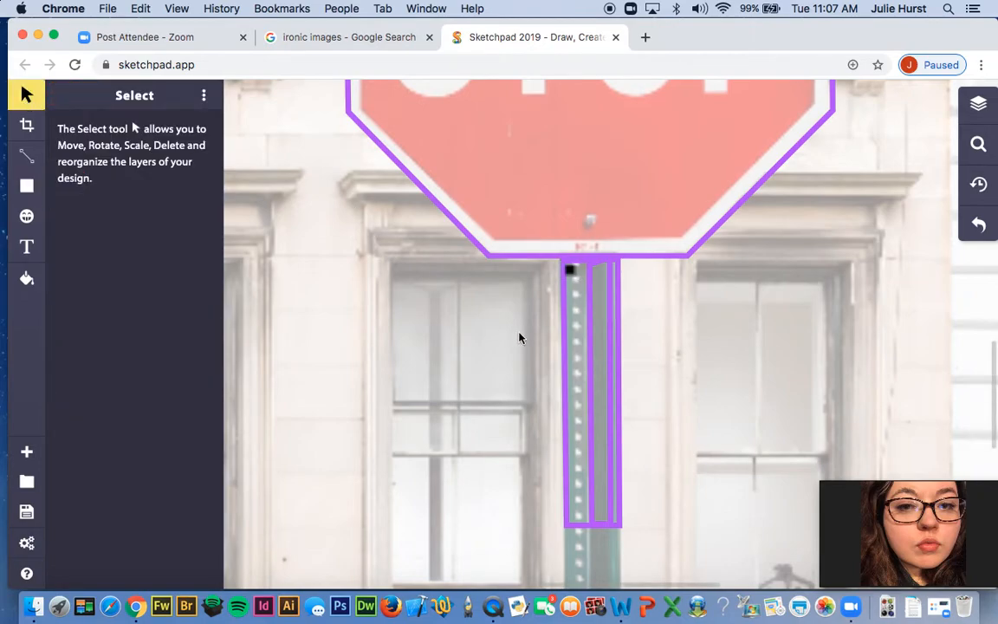
left_click_drag(571, 274, 577, 274)
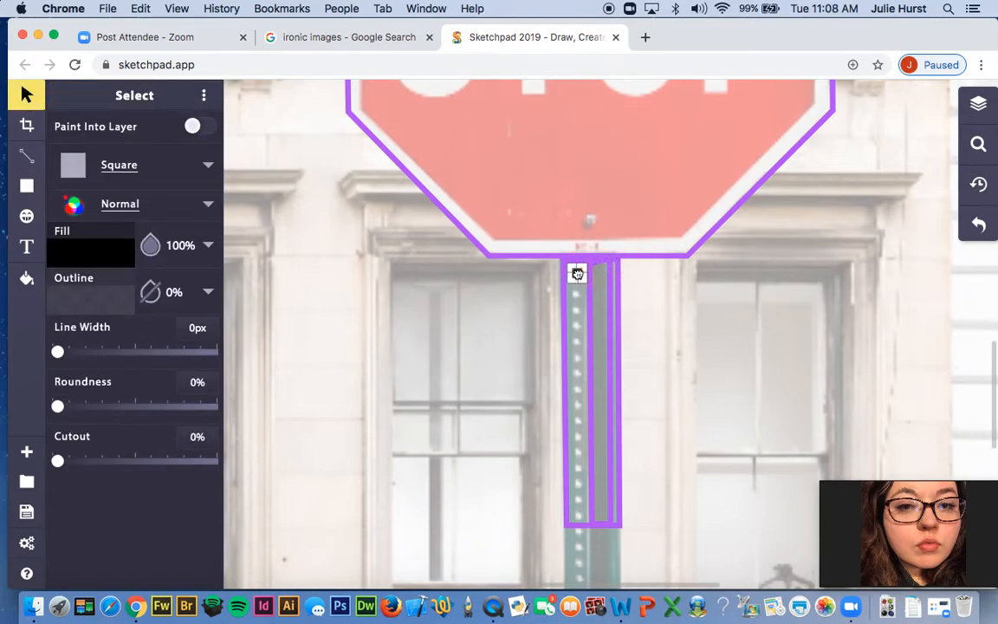
left_click(141, 10)
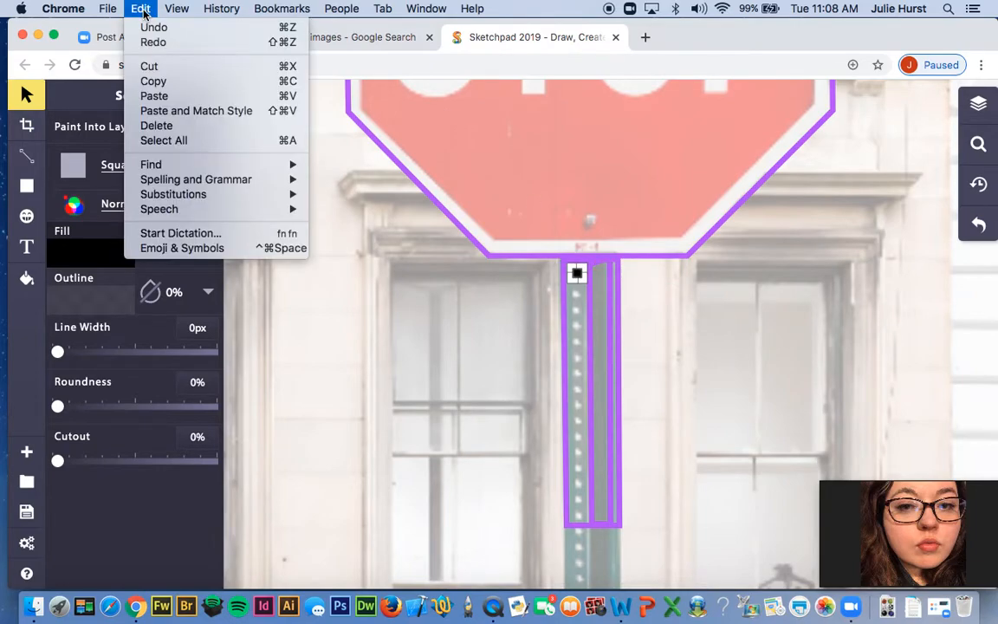
left_click(154, 80)
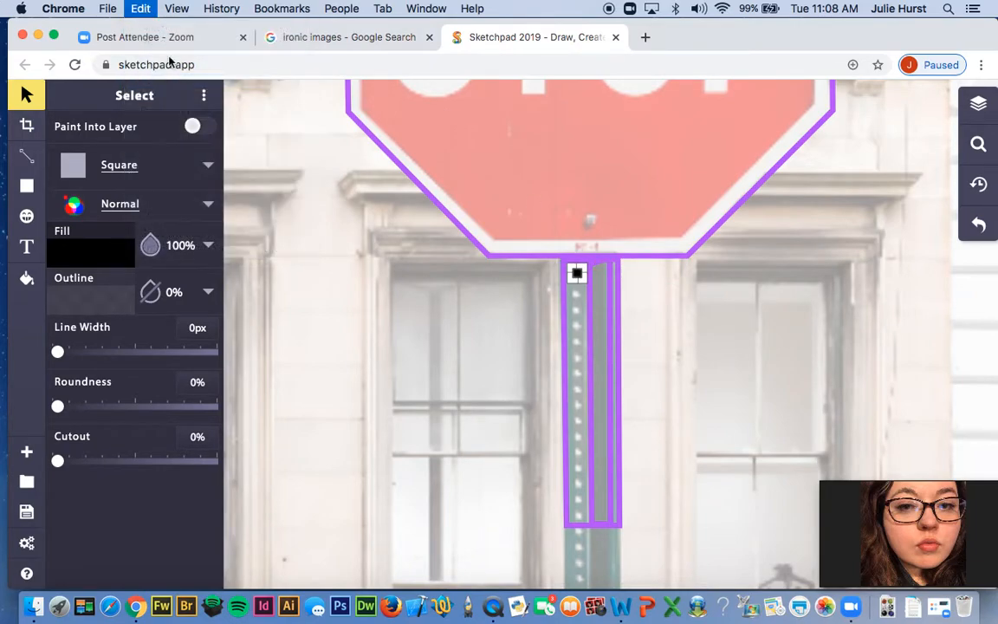
Paste a copy of the black square and position it over the second hole in the signpost.
left_click(141, 10)
left_click(180, 96)
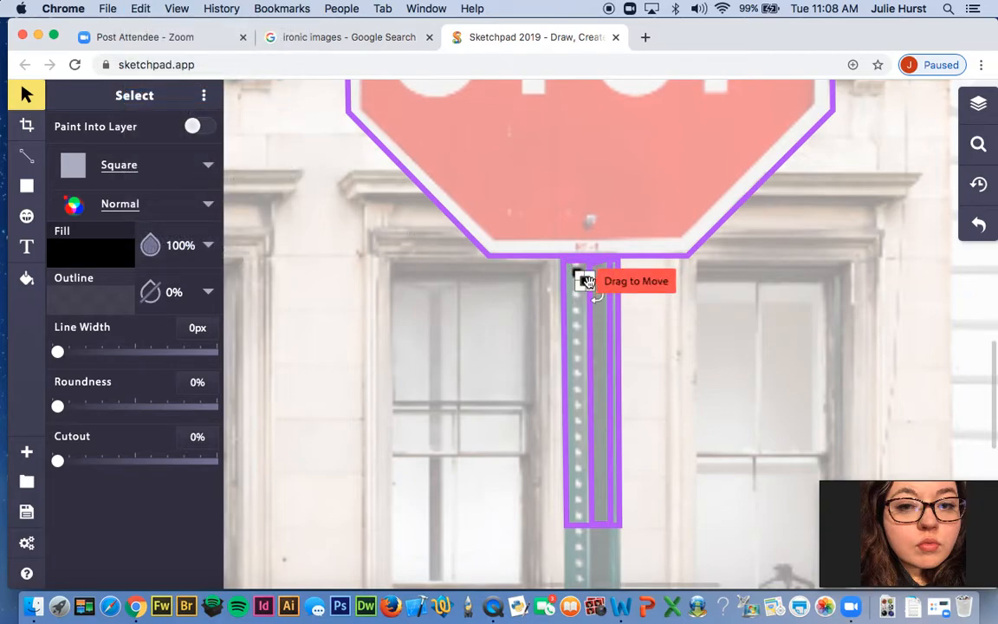
left_click_drag(582, 278, 576, 290)
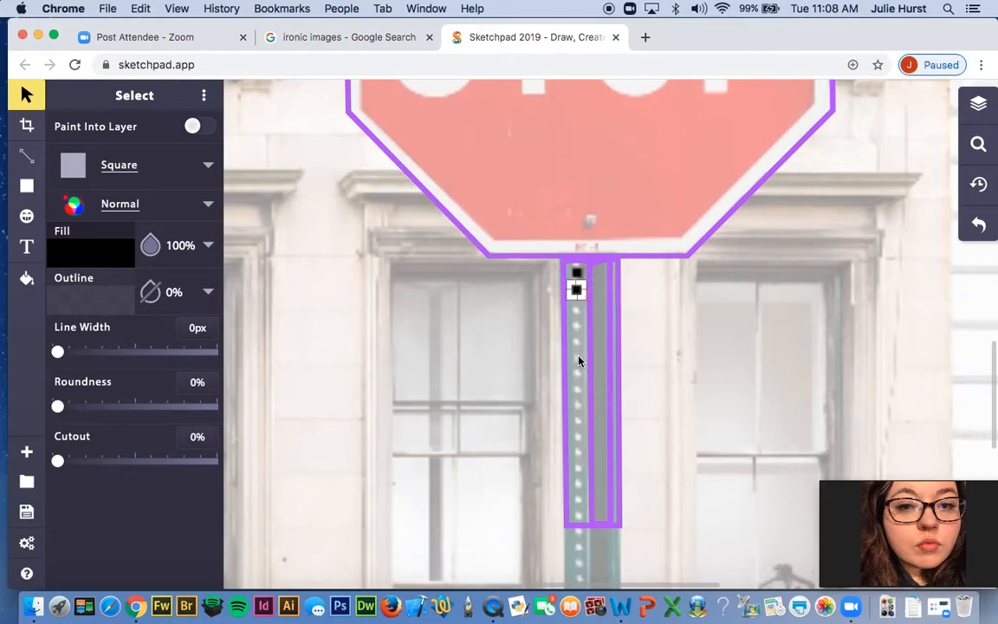
Try to paste another copy of the black square for the signpost's third hole.
left_click(137, 8)
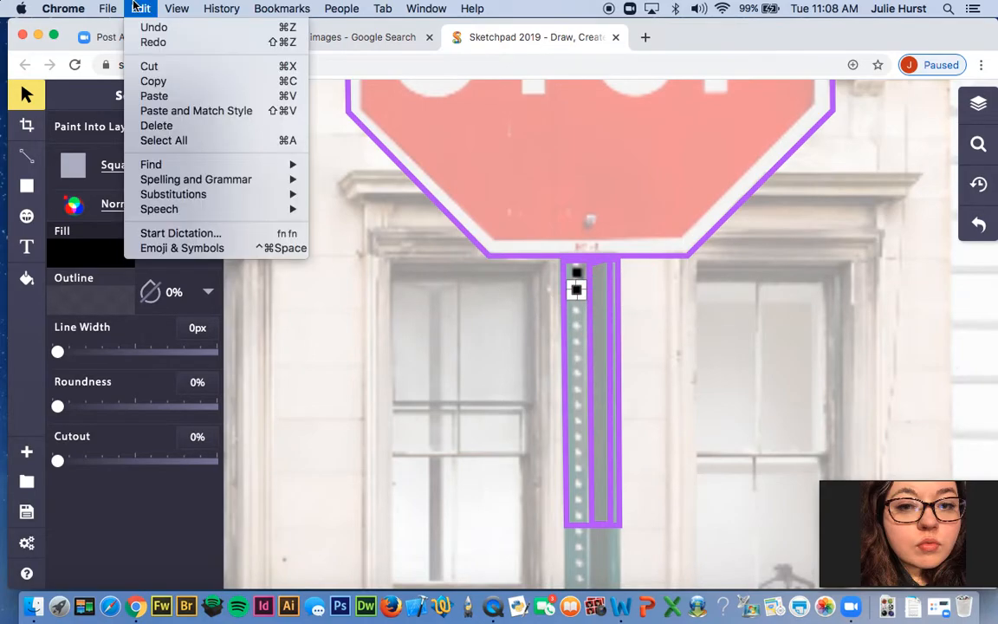
left_click(173, 95)
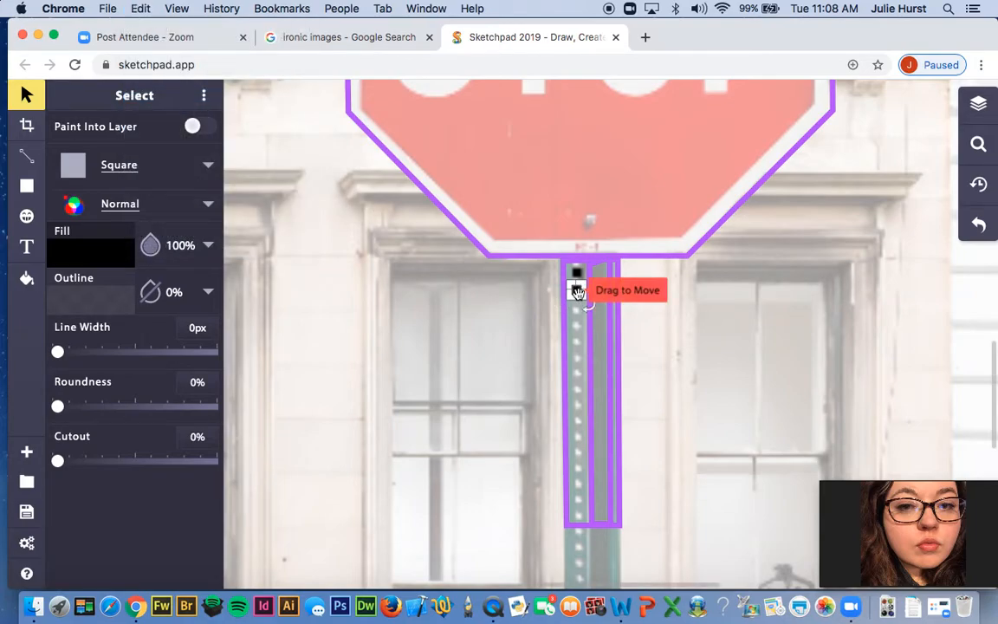
mouse_move(576, 289)
left_mouse_down()
mouse_move(576, 309)
mouse_move(576, 293)
left_mouse_up()
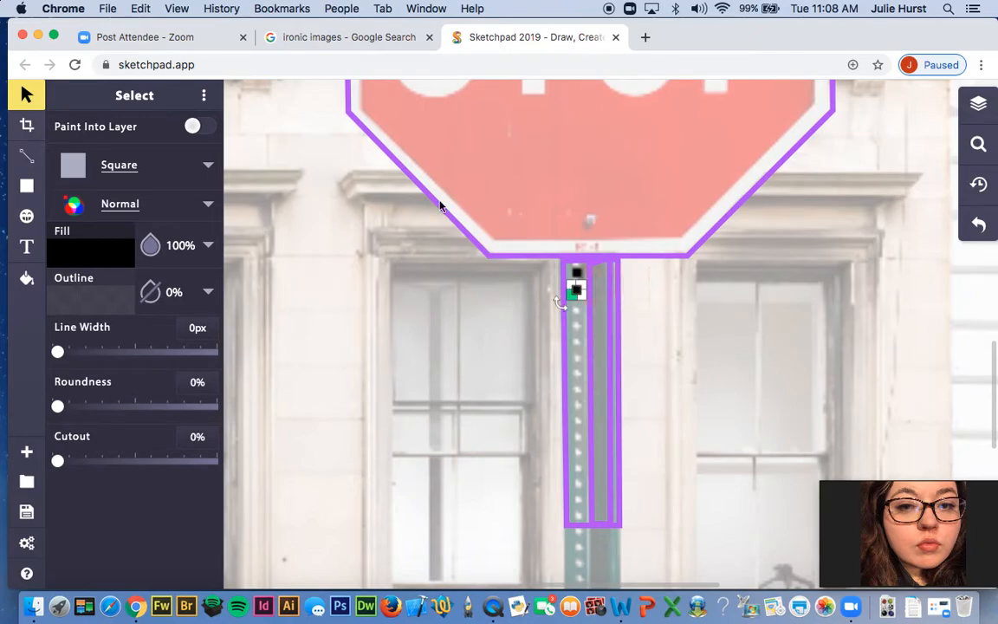
left_click(134, 10)
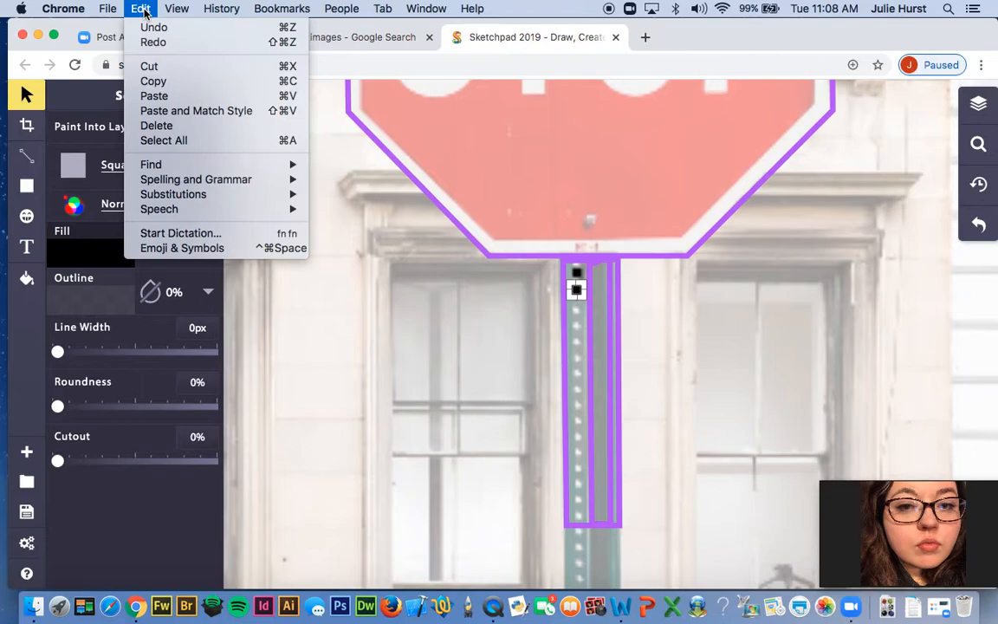
left_click(187, 97)
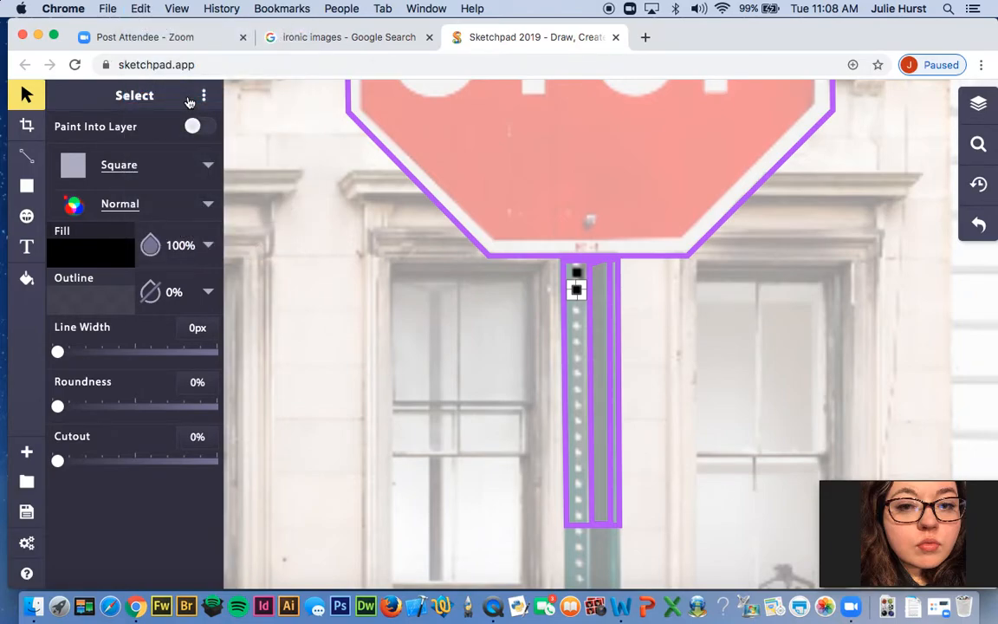
Duplicate the topmost Square layer and move the duplicate over the third hole in the signpost.
left_click(978, 104)
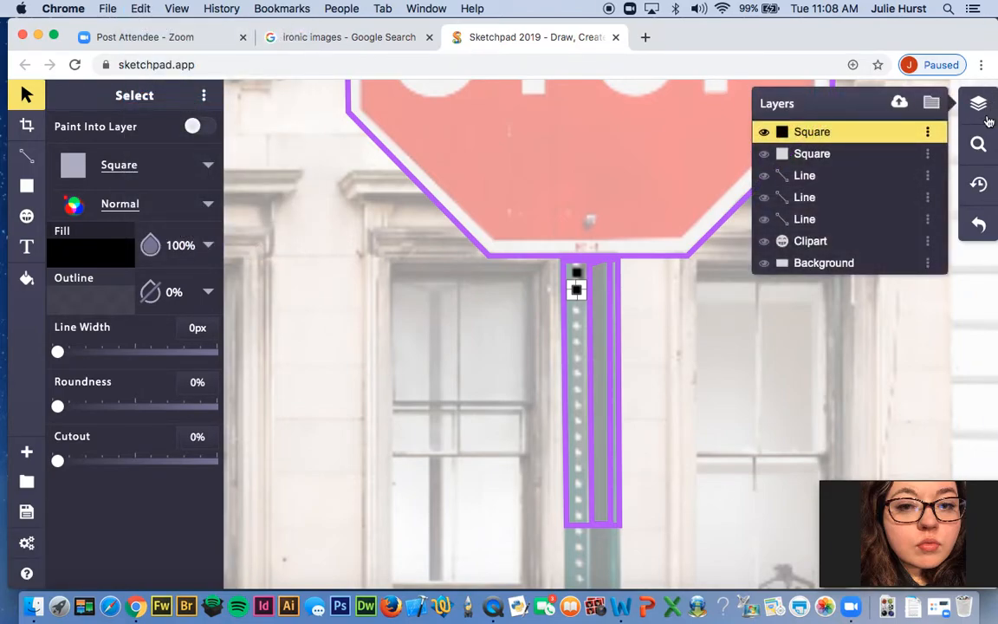
right_click(933, 136)
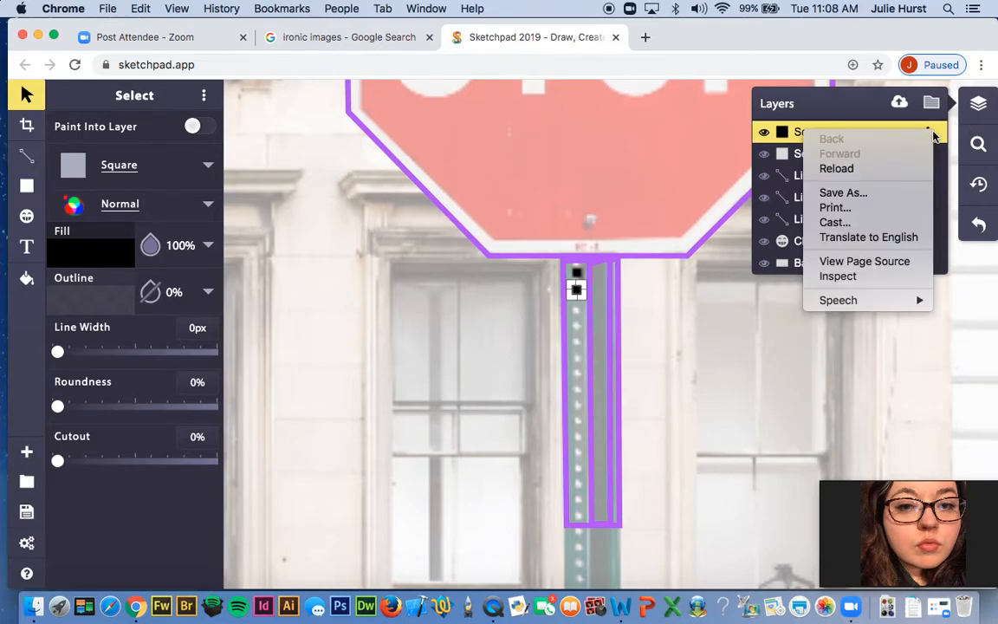
left_click(937, 136)
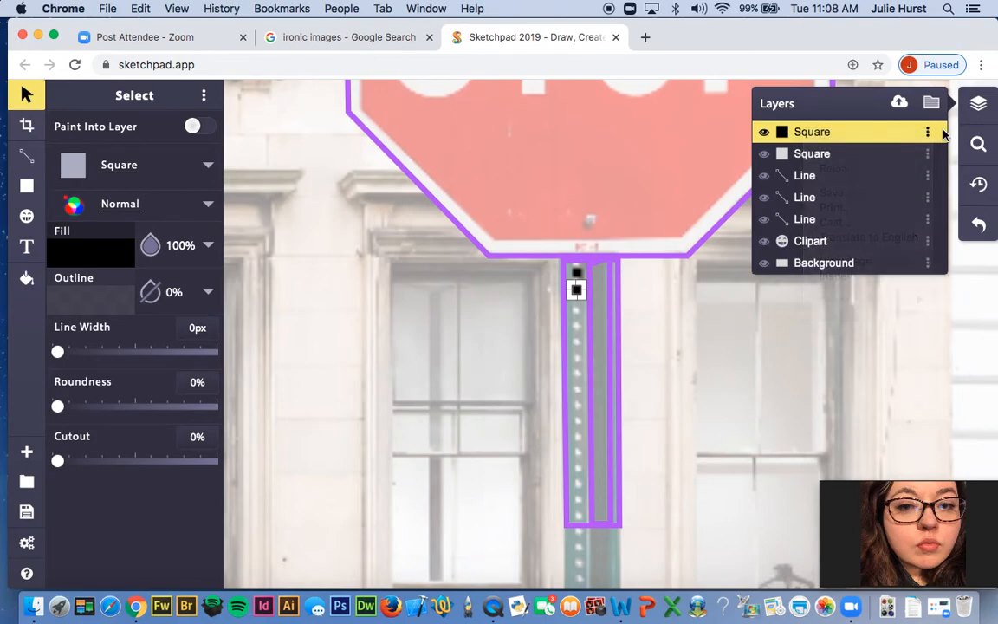
left_click(929, 134)
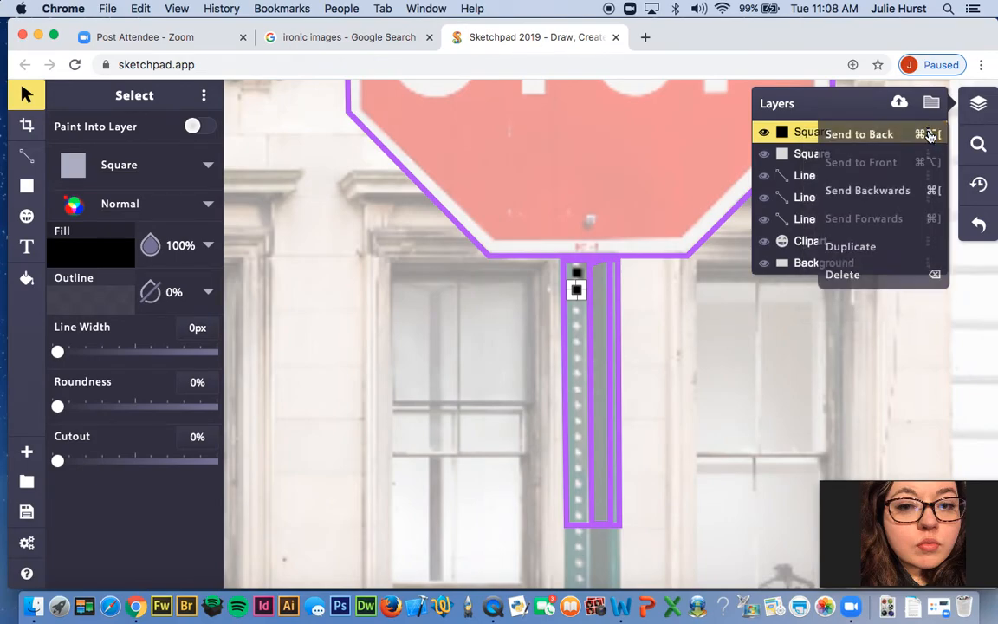
left_click(892, 249)
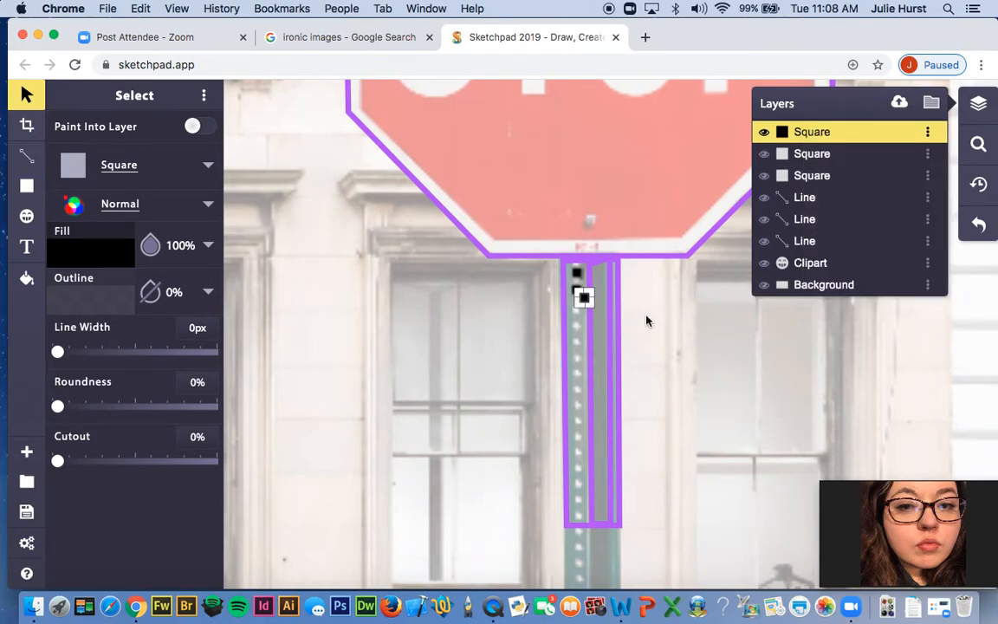
left_click_drag(585, 299, 577, 312)
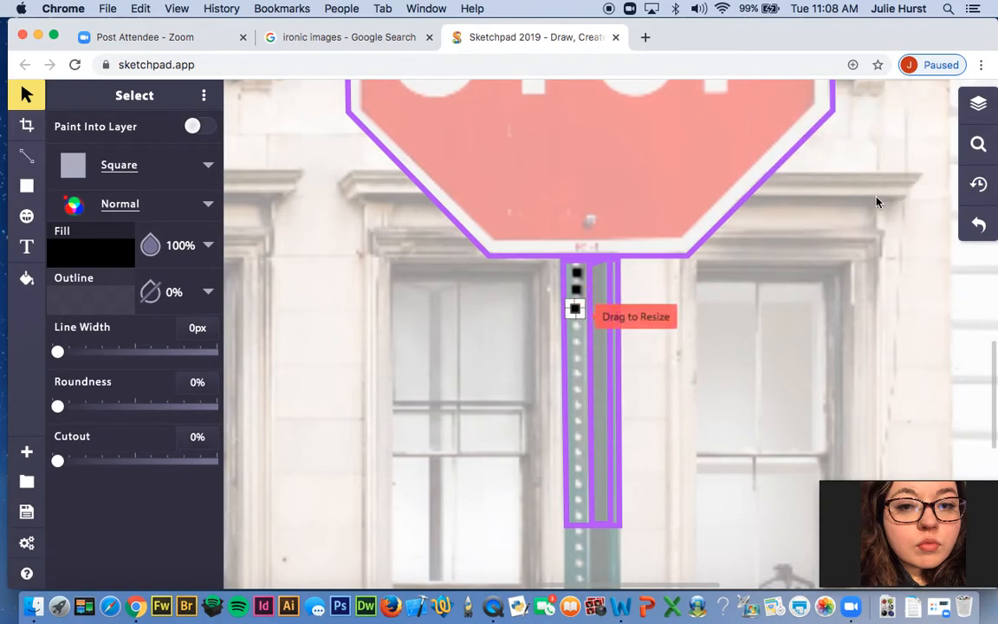
Duplicate the newest Square layer again and move that duplicate over the signpost's fourth hole.
left_click(978, 103)
left_click(928, 132)
left_click(881, 260)
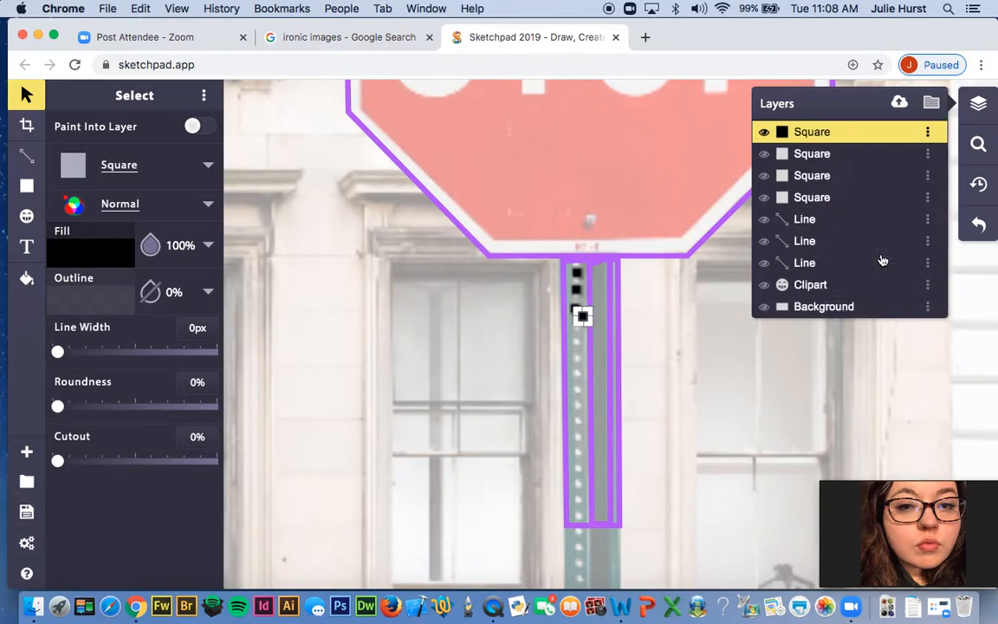
left_click(584, 321)
left_click_drag(584, 321, 575, 328)
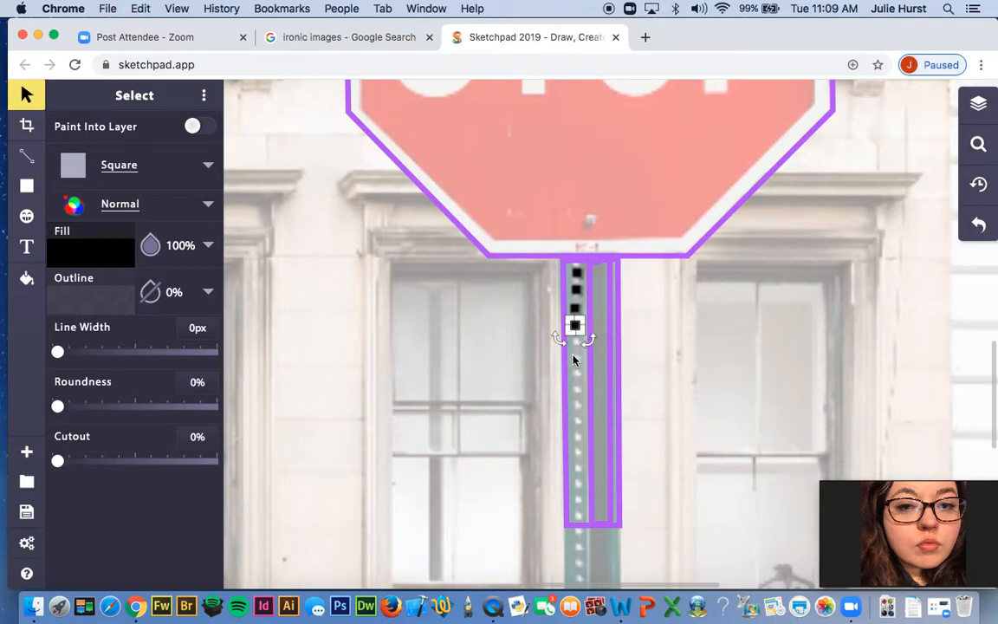
Paste further copies of the black square and place them over the fifth, sixth and seventh holes in the signpost.
left_click(577, 314)
key("super+v")
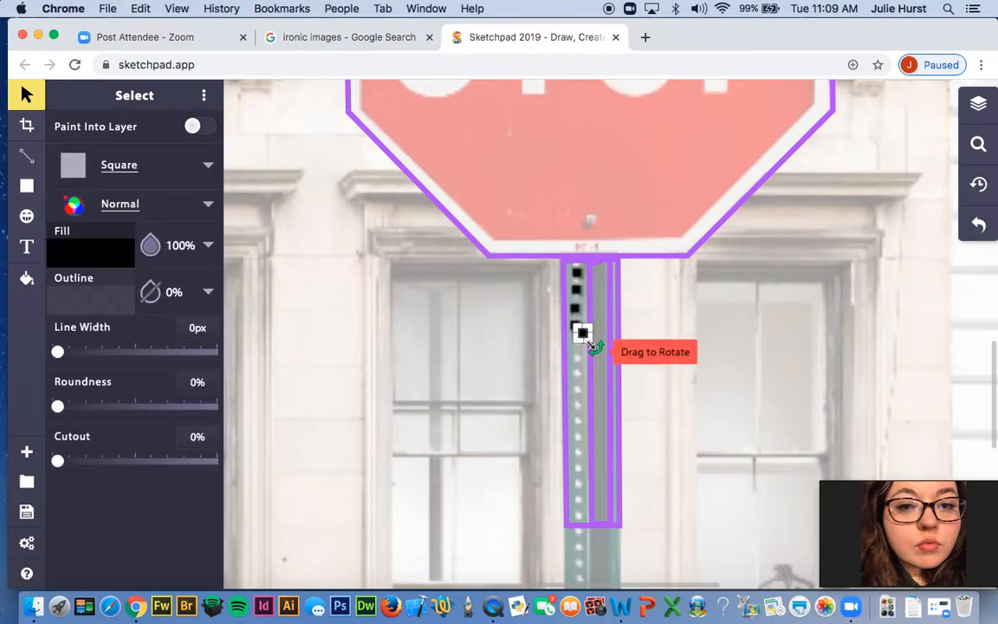
left_click_drag(580, 334, 573, 343)
mouse_move(574, 344)
left_mouse_down()
mouse_move(588, 342)
mouse_move(576, 358)
mouse_move(579, 329)
left_mouse_up()
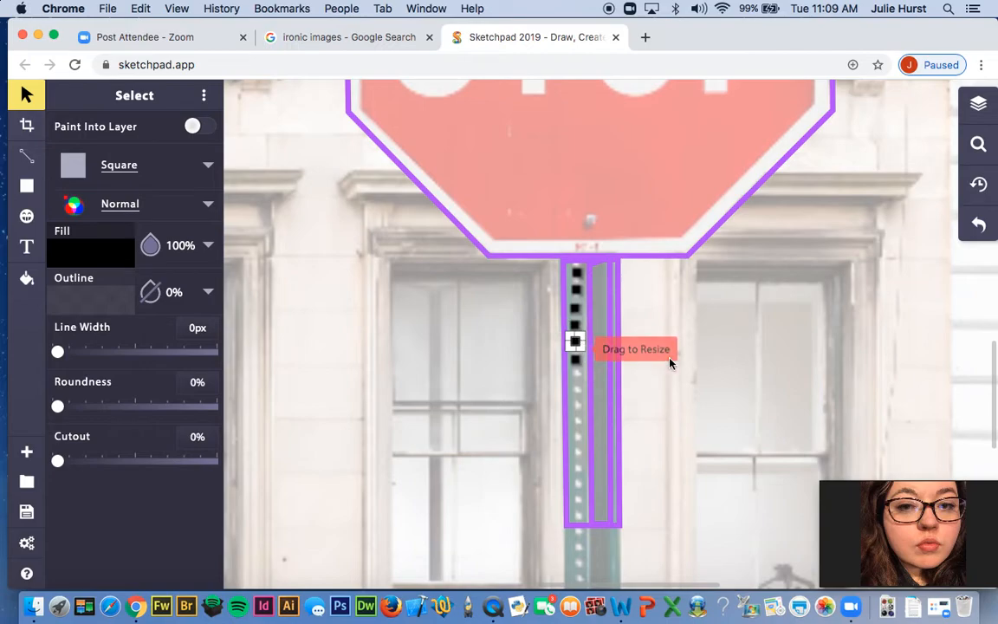
left_click(670, 361)
left_click(598, 349)
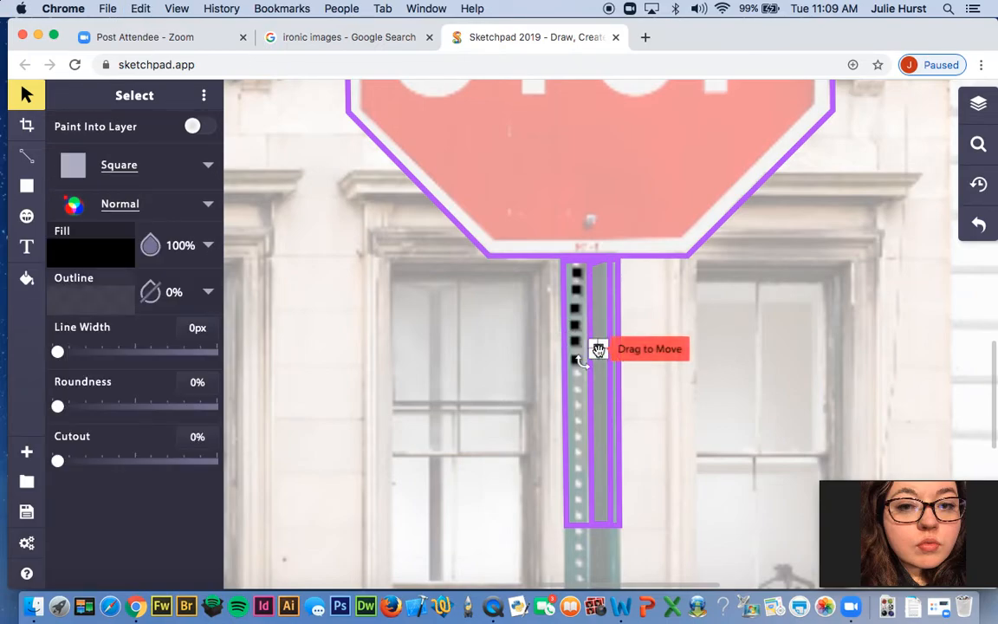
left_click_drag(600, 349, 578, 380)
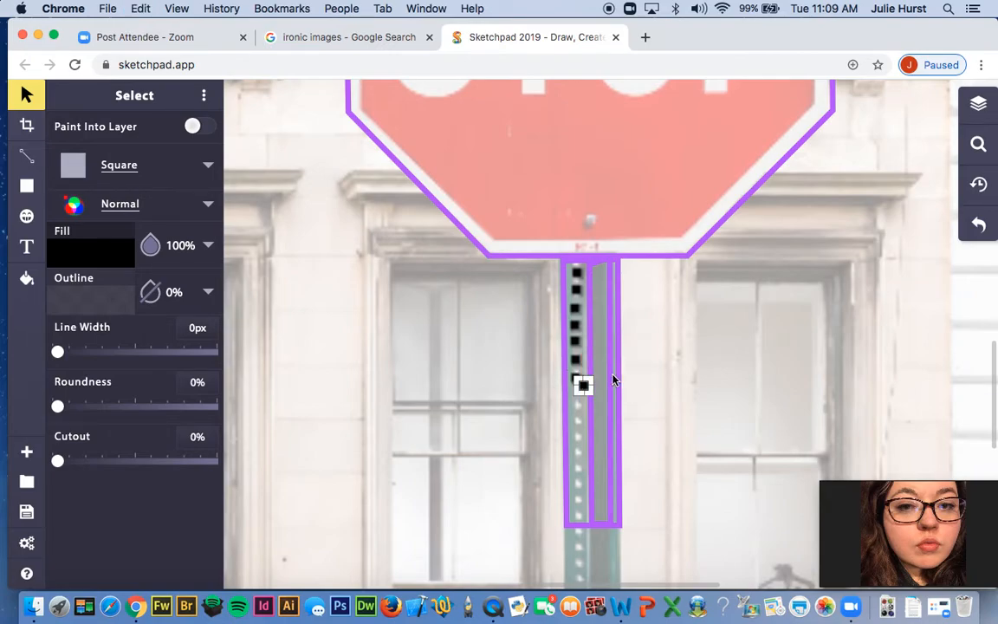
Place pasted black squares over the eighth to eleventh holes and paste another copy beside the signpost.
left_click_drag(585, 387, 577, 454)
key("super+c")
key("super+v")
key("super+v")
key("super+v")
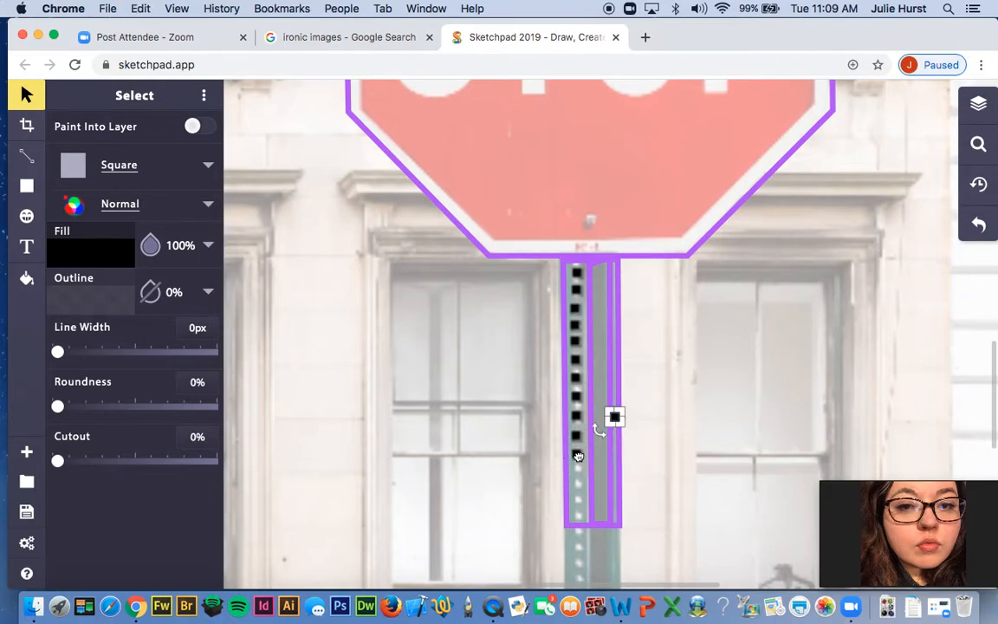
Fill the twelfth, thirteenth and fourteenth holes, down to the end of the purple post outline, with pasted black squares.
left_click_drag(614, 422, 576, 473)
key("super+v")
left_click_drag(623, 425, 579, 489)
key("super+v")
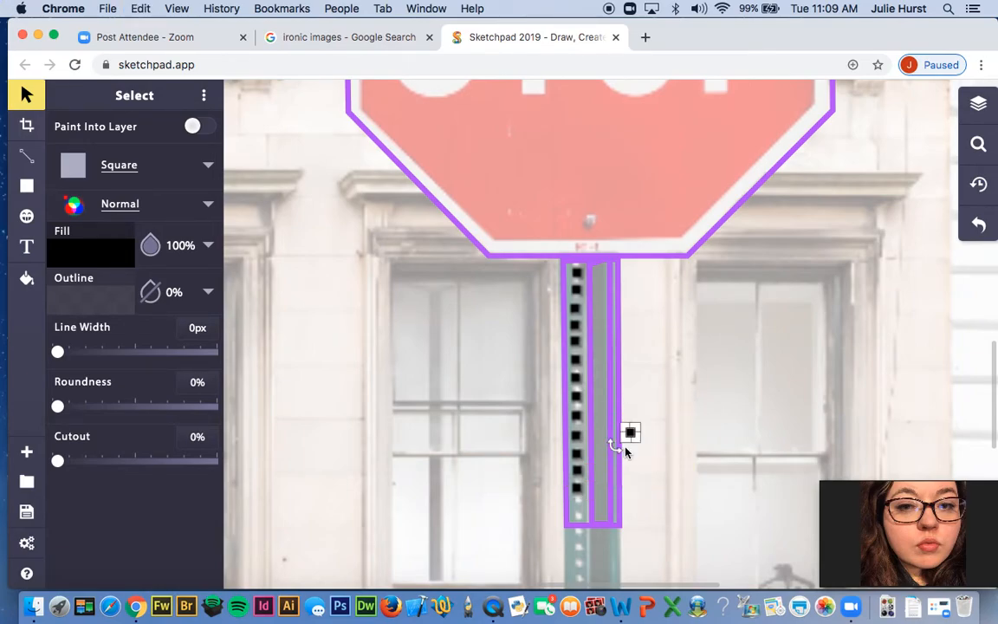
left_click_drag(631, 433, 576, 506)
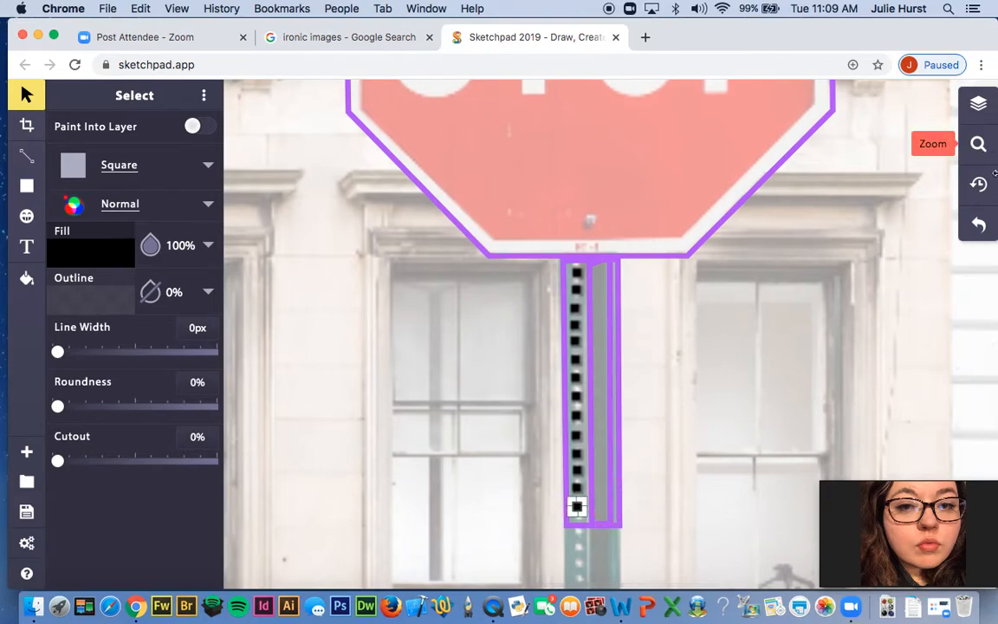
Start the Text tool with the whole sign in view and choose Oswald as the font.
left_click(978, 143)
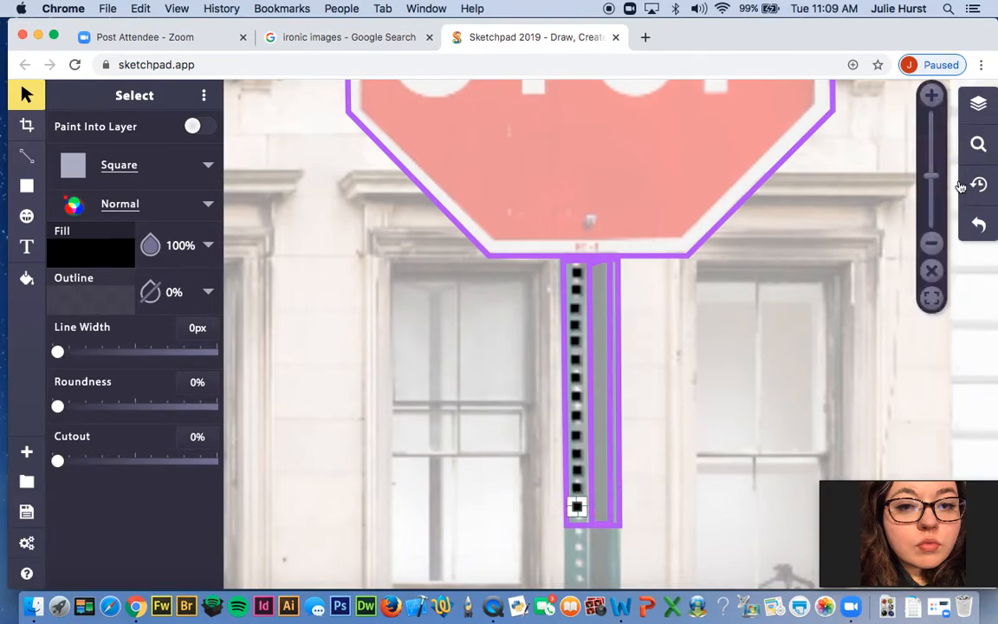
left_click(931, 243)
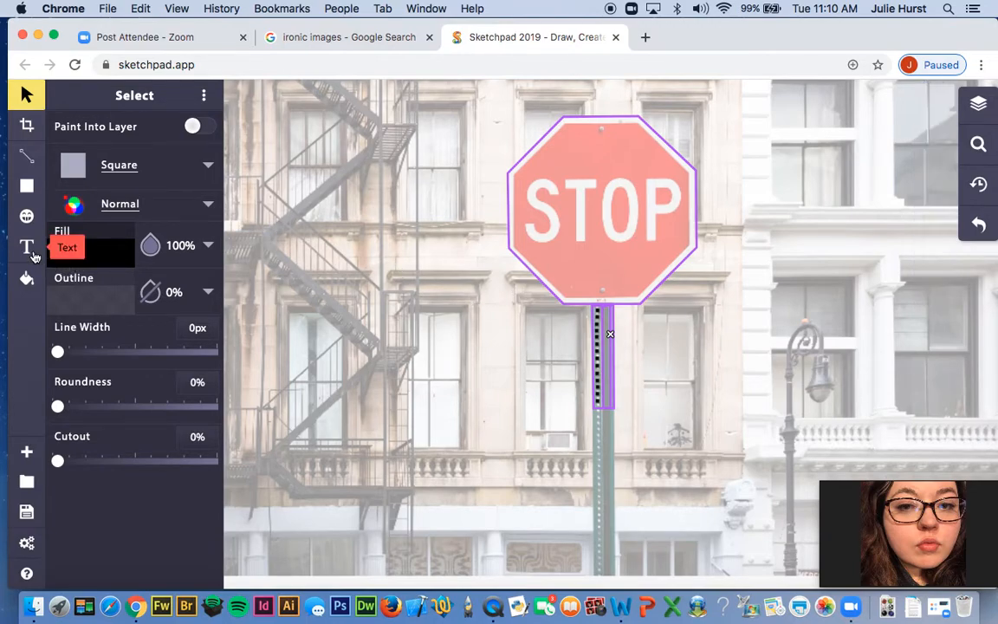
left_click(33, 254)
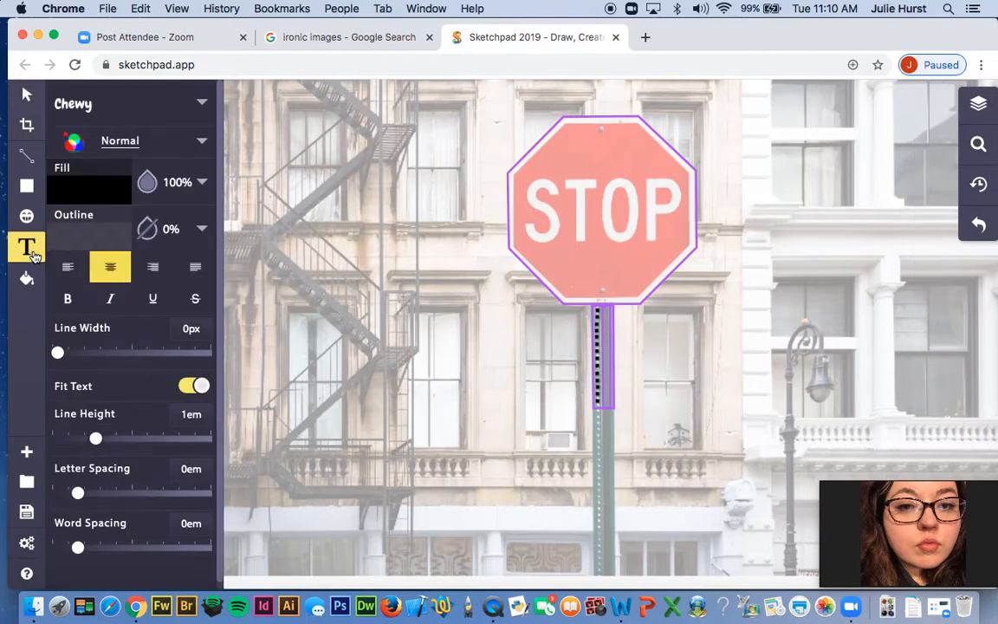
left_click(141, 115)
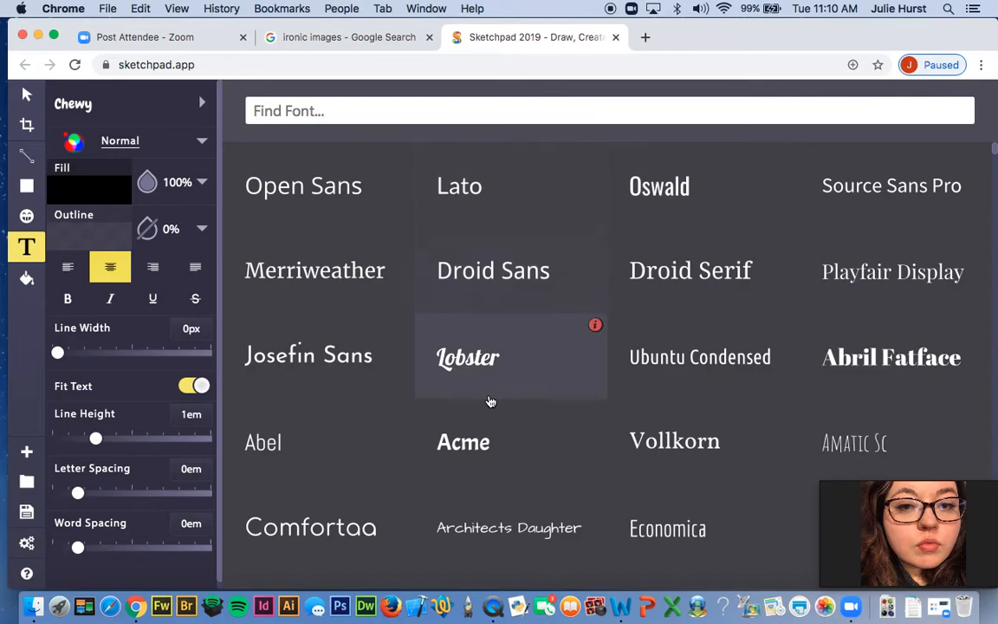
scroll(491, 398, "down", 3)
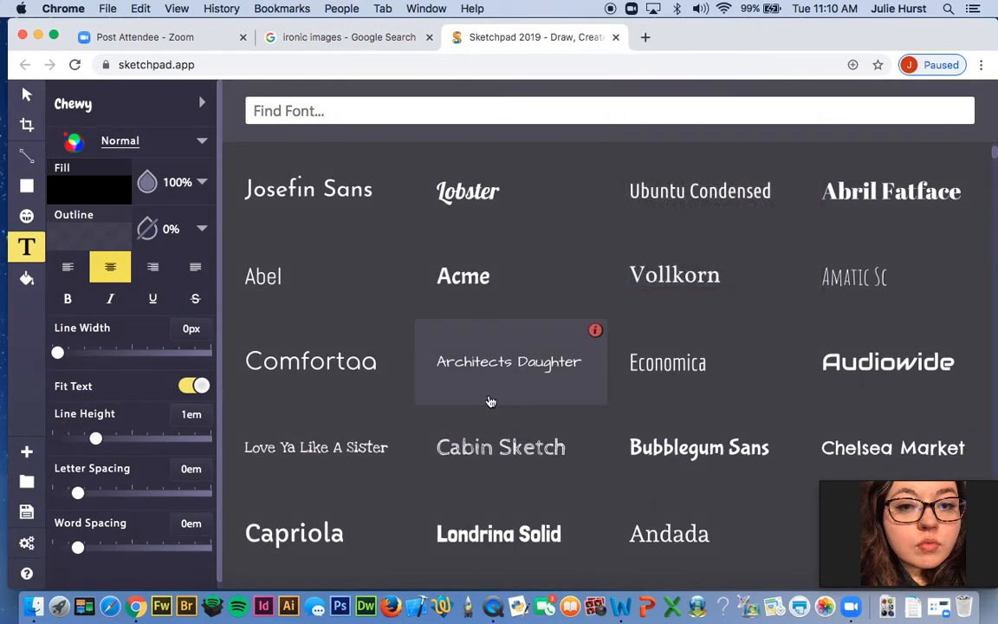
scroll(487, 400, "up", 4)
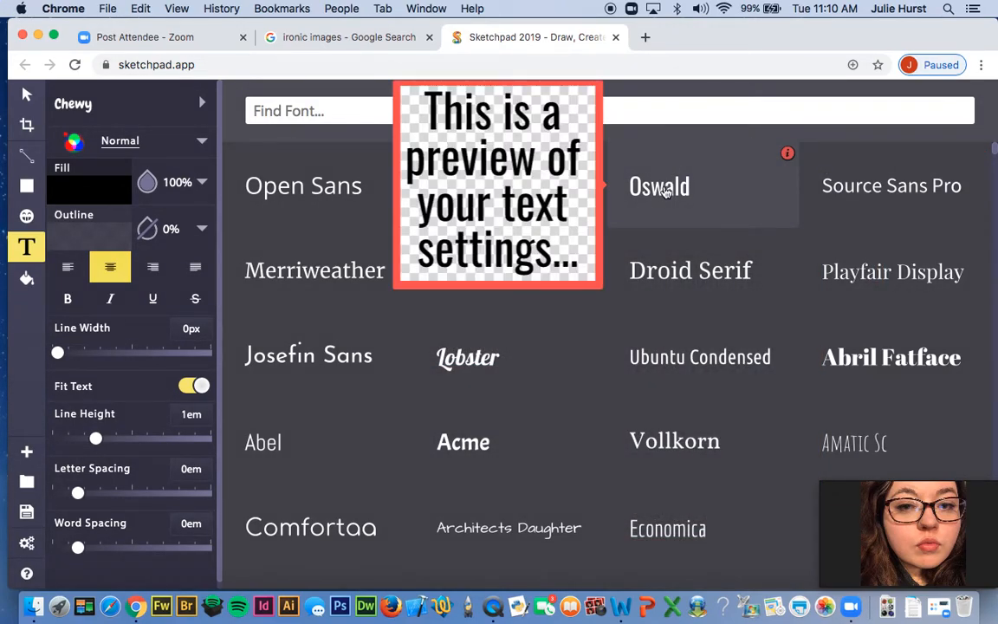
left_click(663, 189)
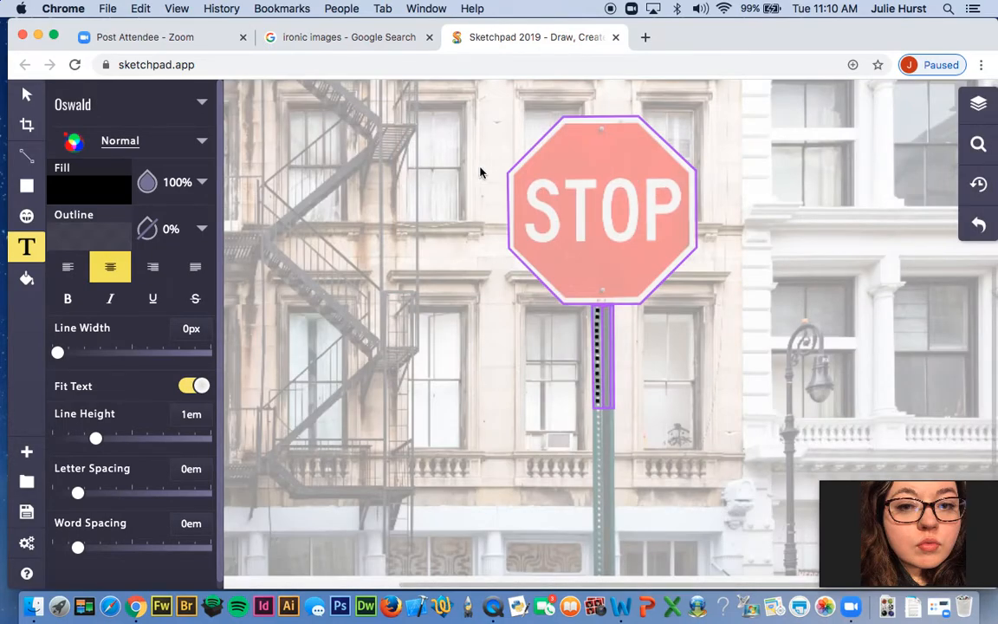
Add black text reading "STOP" across the sign's lower edge and undo the stray extra text box.
left_click(452, 260)
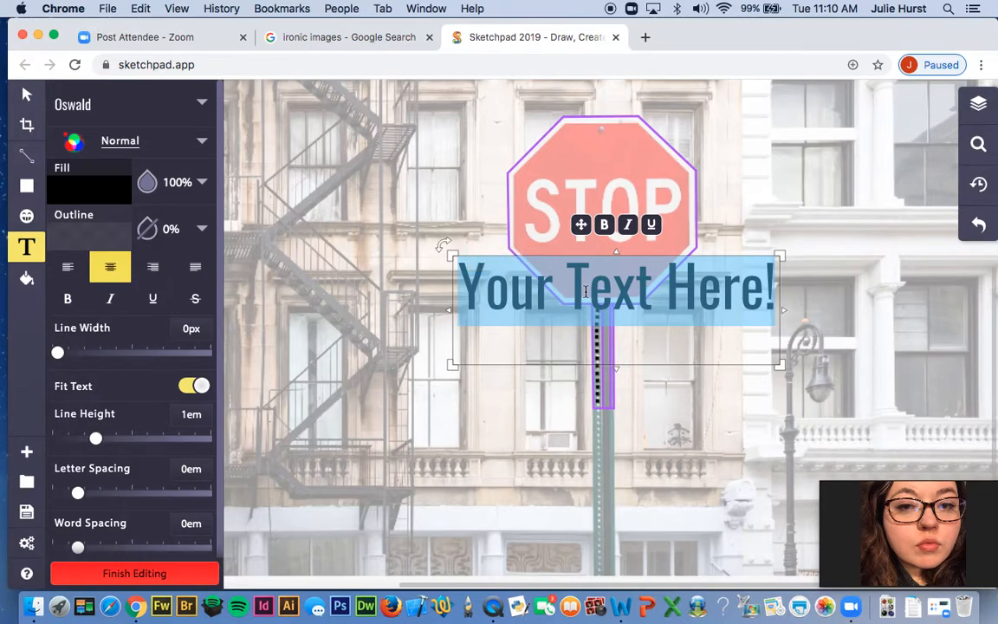
type("STOP")
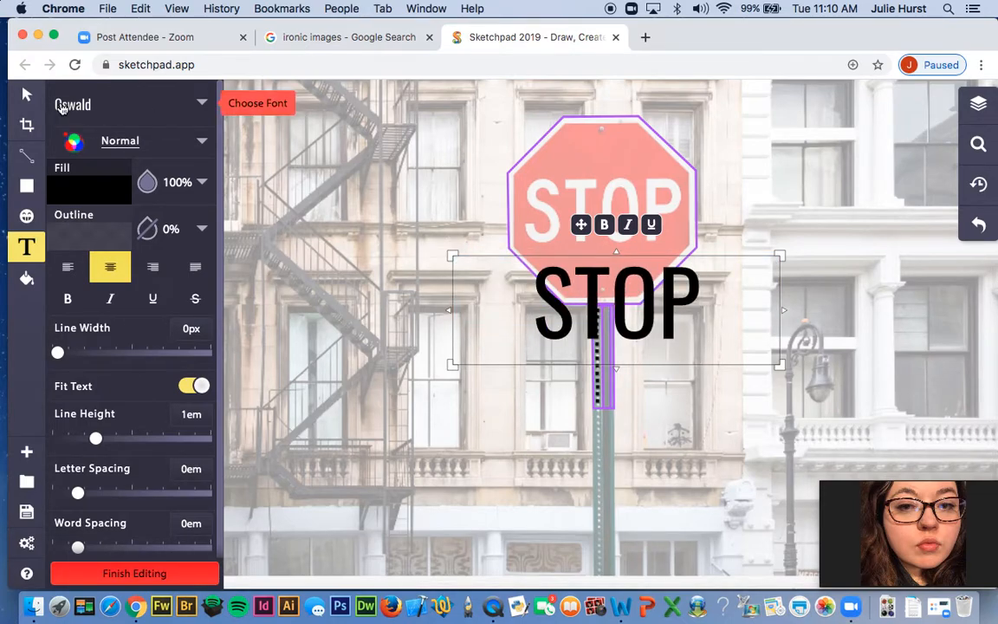
left_click(439, 269)
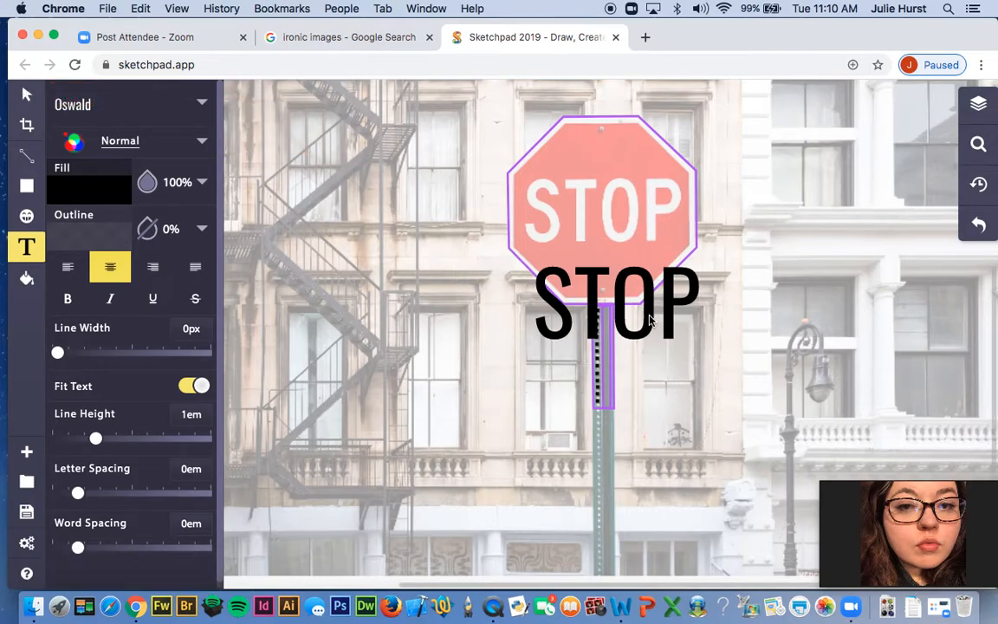
left_click(650, 245)
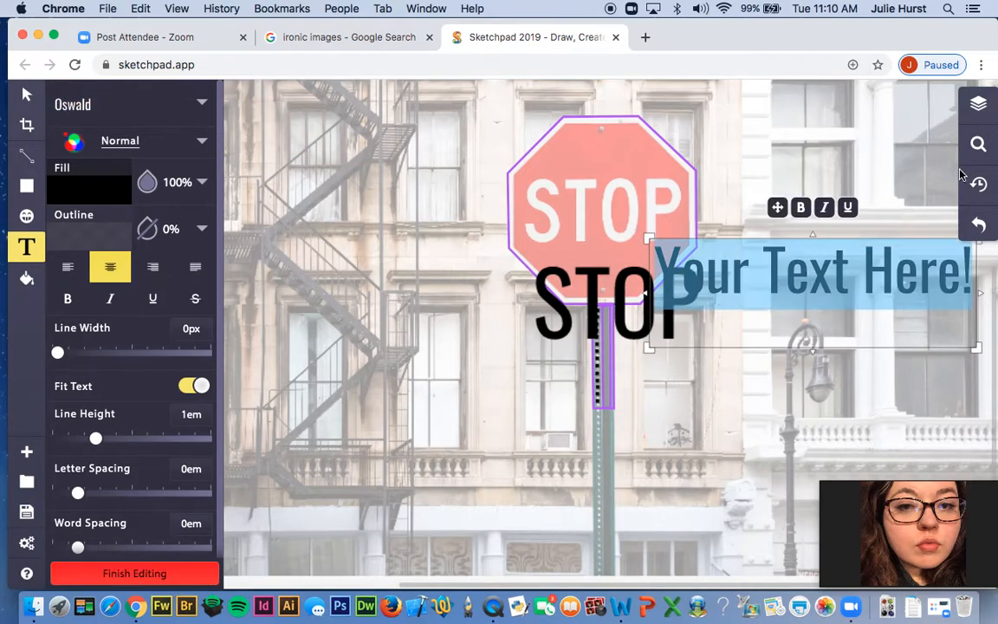
left_click(979, 225)
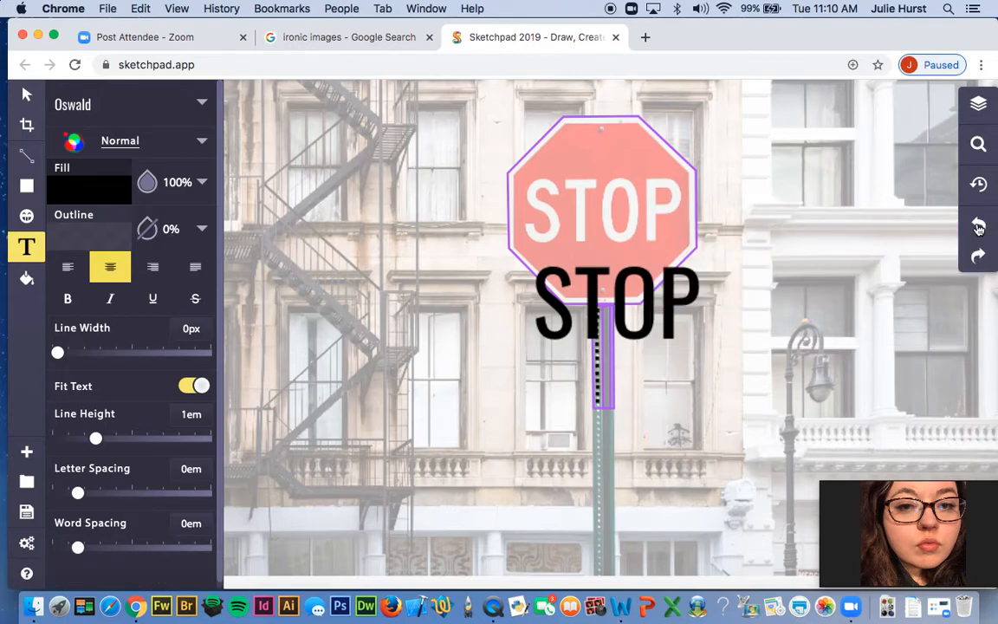
Move the black STOP text up over the white lettering on the photographed sign.
left_click(983, 114)
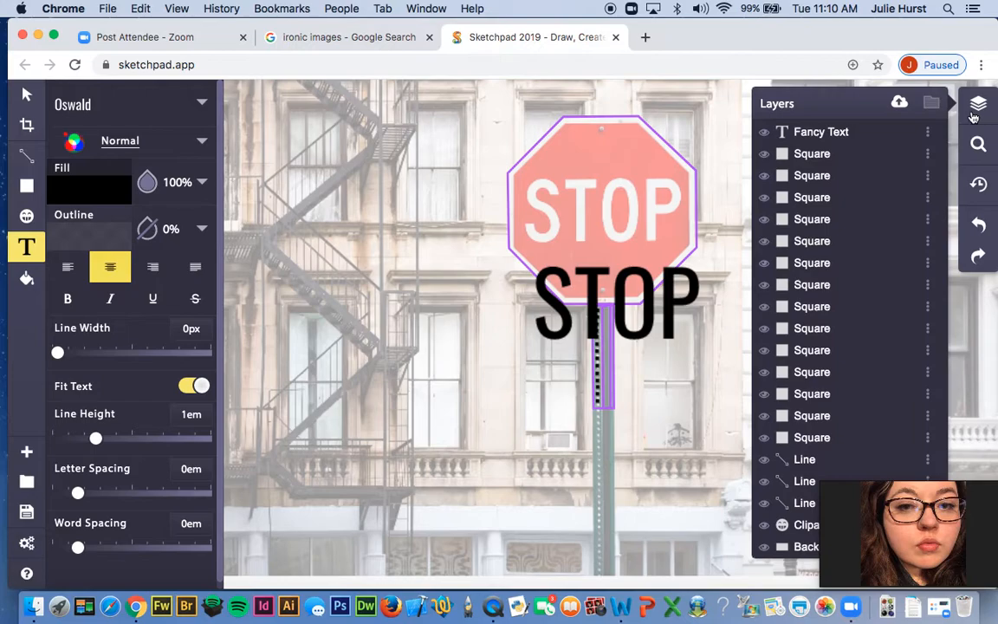
left_click(840, 137)
left_click_drag(640, 275, 626, 181)
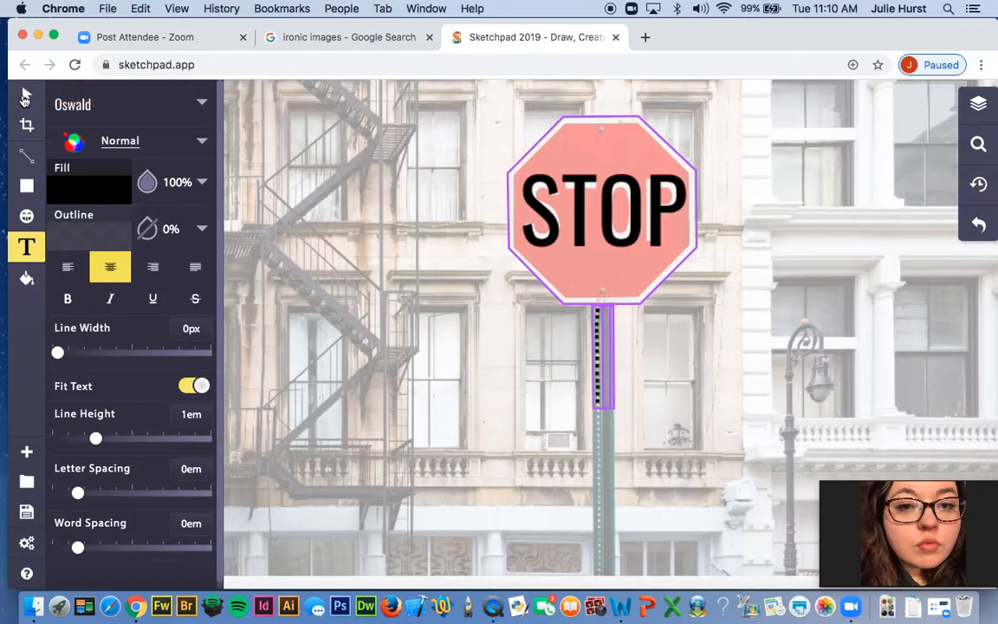
Shrink the STOP text box slightly with the Select tool and nudge it so the letters match the photo's lettering.
left_click(978, 103)
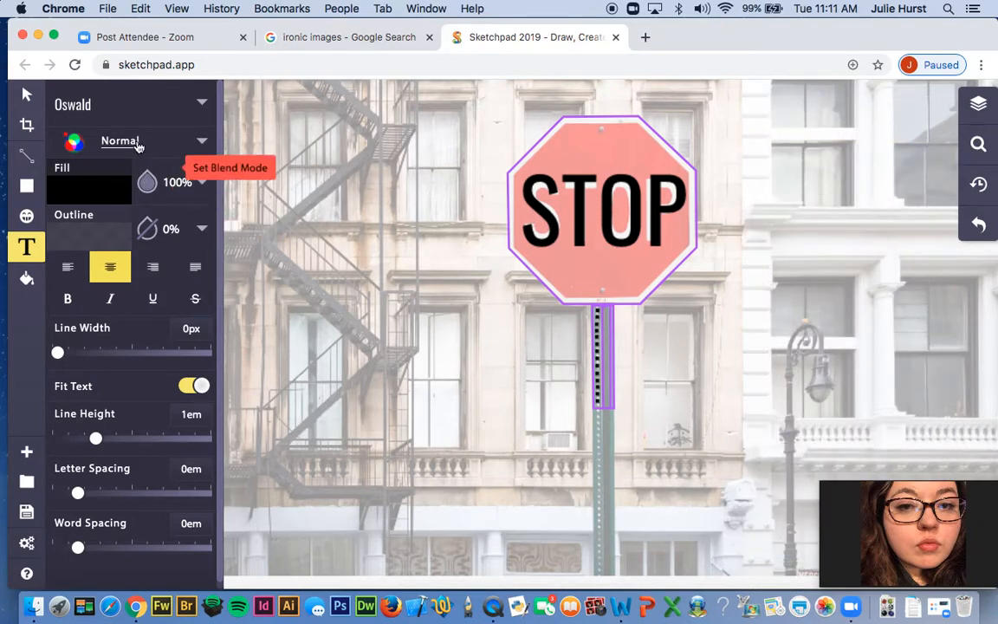
left_click(26, 215)
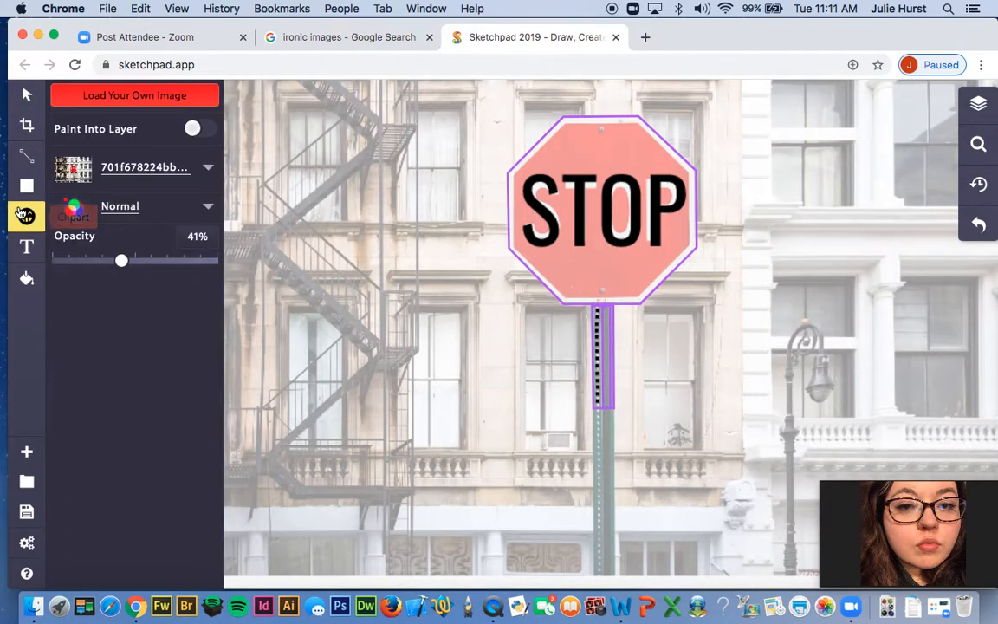
left_click(25, 160)
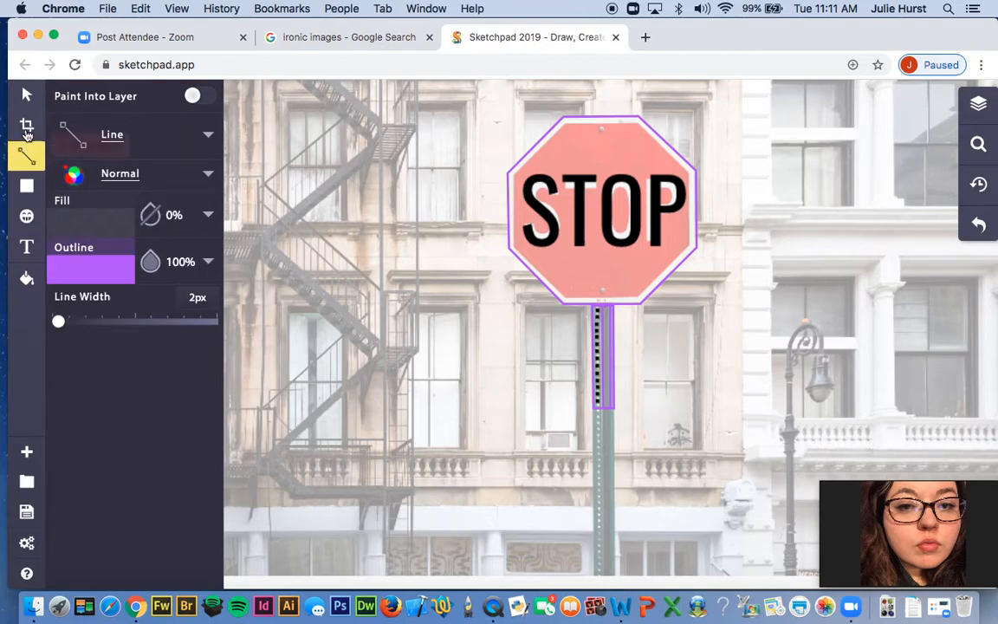
left_click(29, 95)
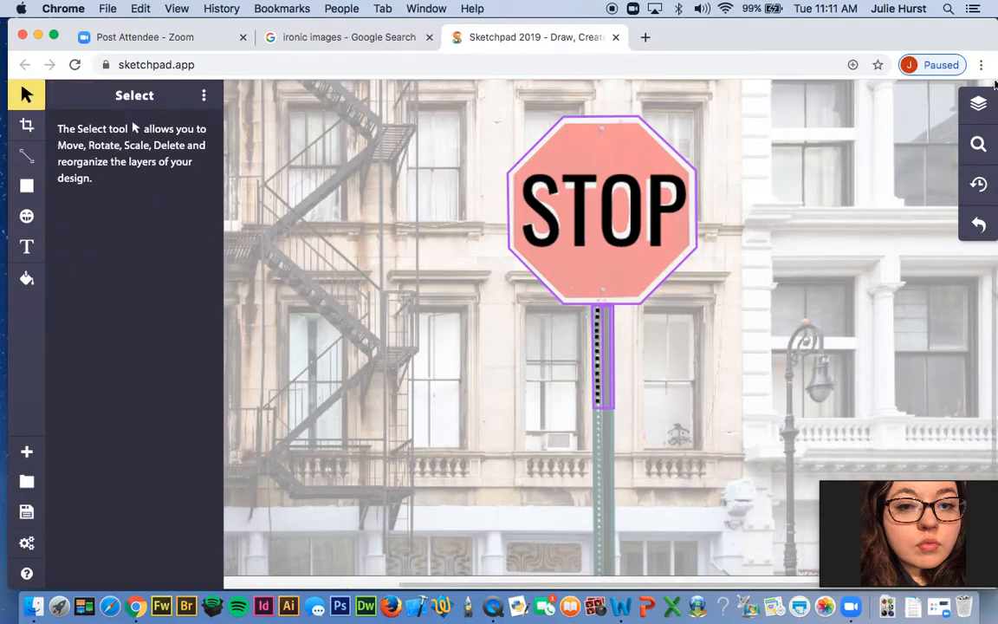
left_click(618, 189)
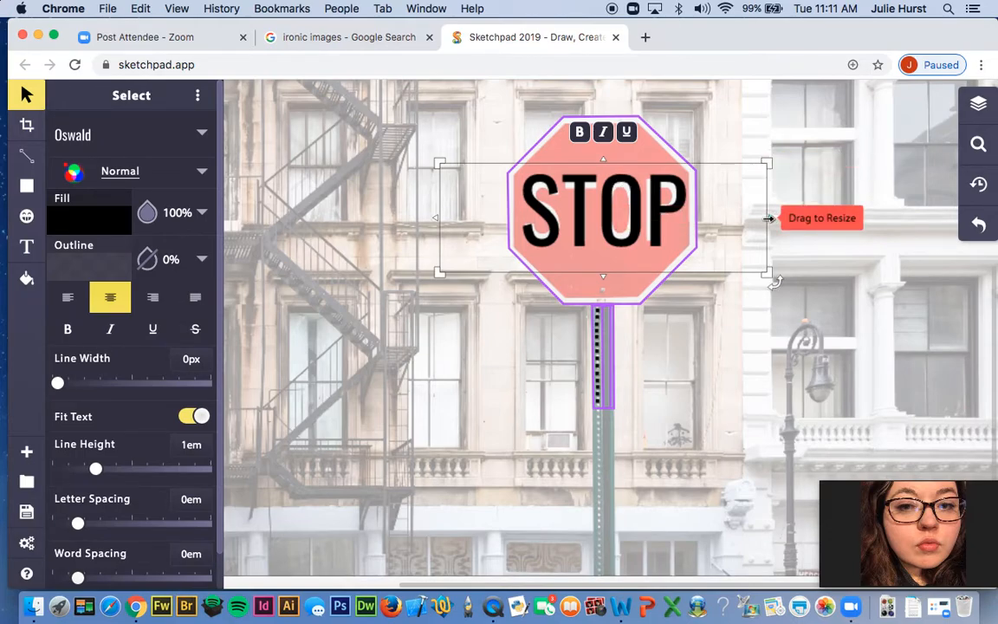
left_click_drag(768, 219, 757, 221)
left_click_drag(631, 198, 636, 197)
left_click_drag(603, 159, 603, 162)
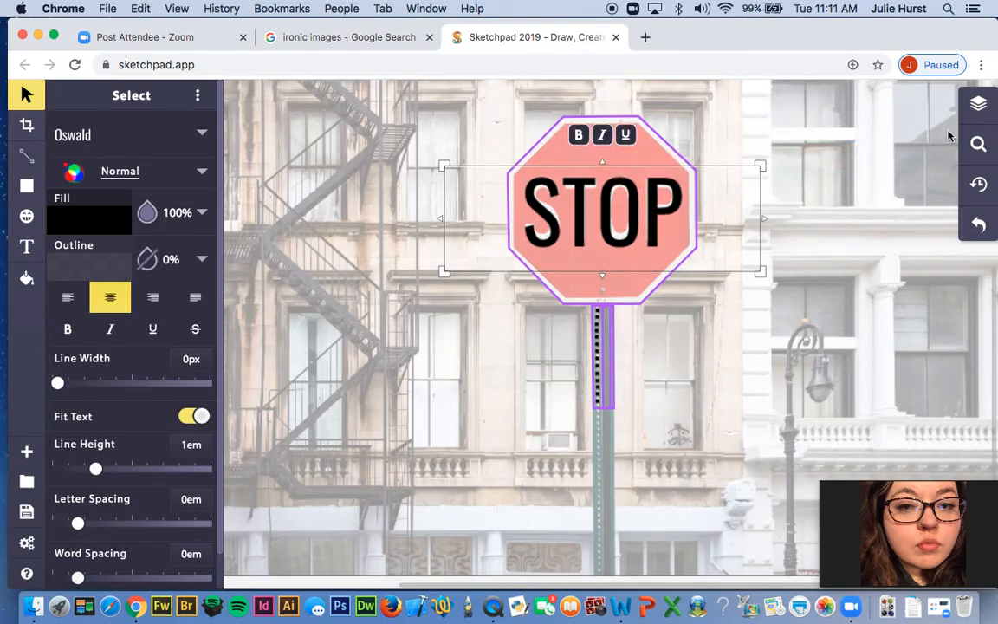
Group the text, all square and all line layers, leaving out Clipart and Background, and name the group "stopsign".
left_click(977, 103)
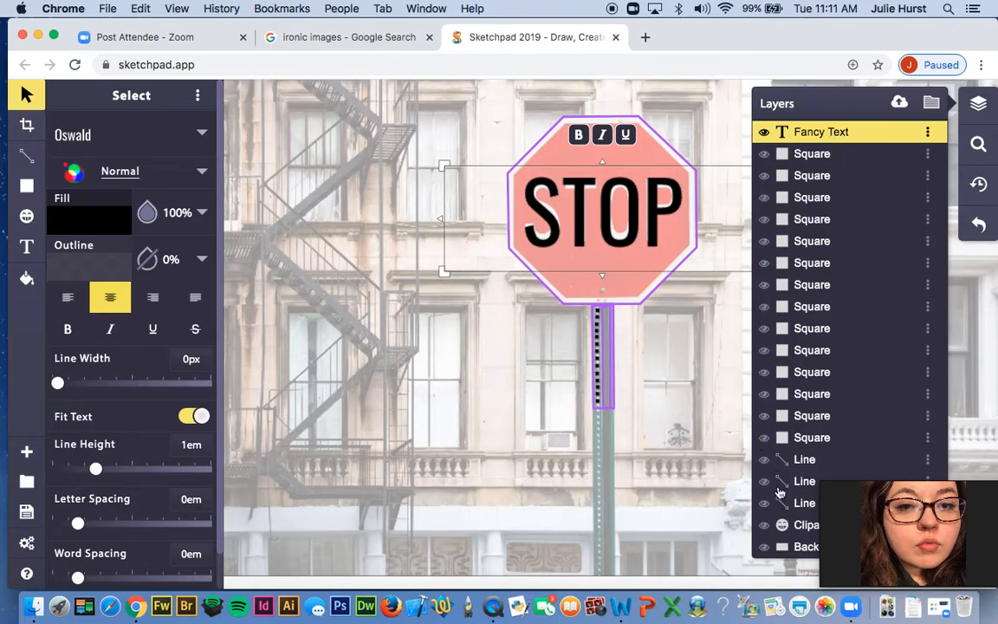
left_click(794, 511, "shift")
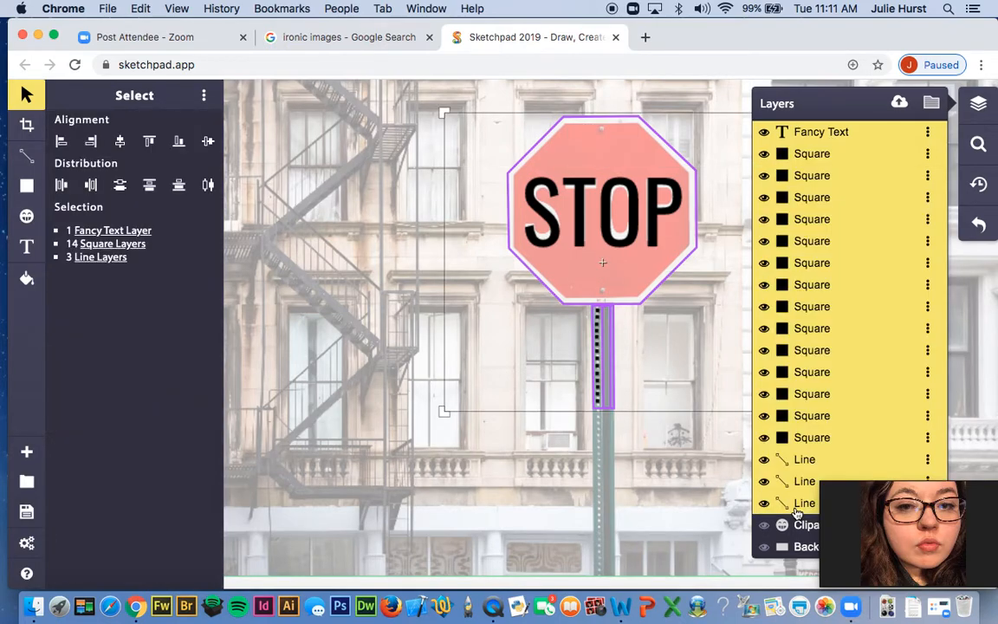
left_click(933, 105)
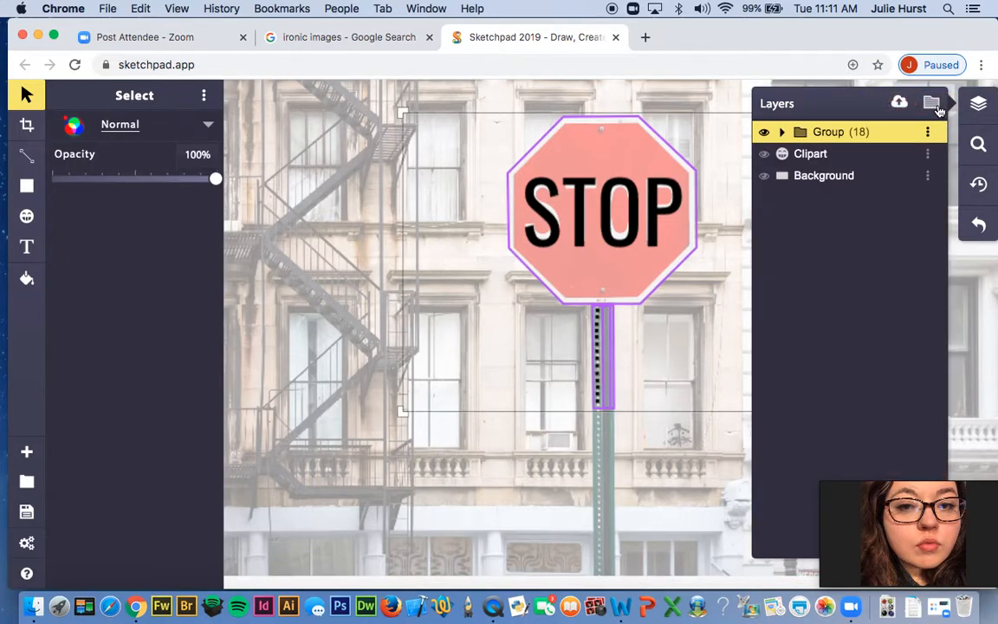
double_click(829, 131)
type("stopsign")
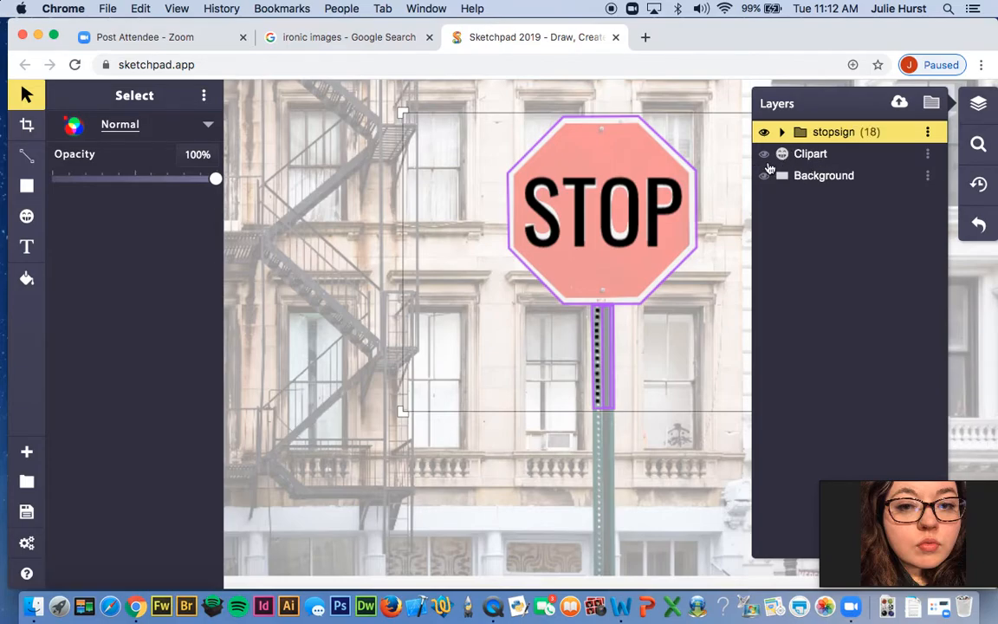
Hide the Clipart layer holding the street photo so only the traced drawing shows on the canvas.
left_click(809, 160)
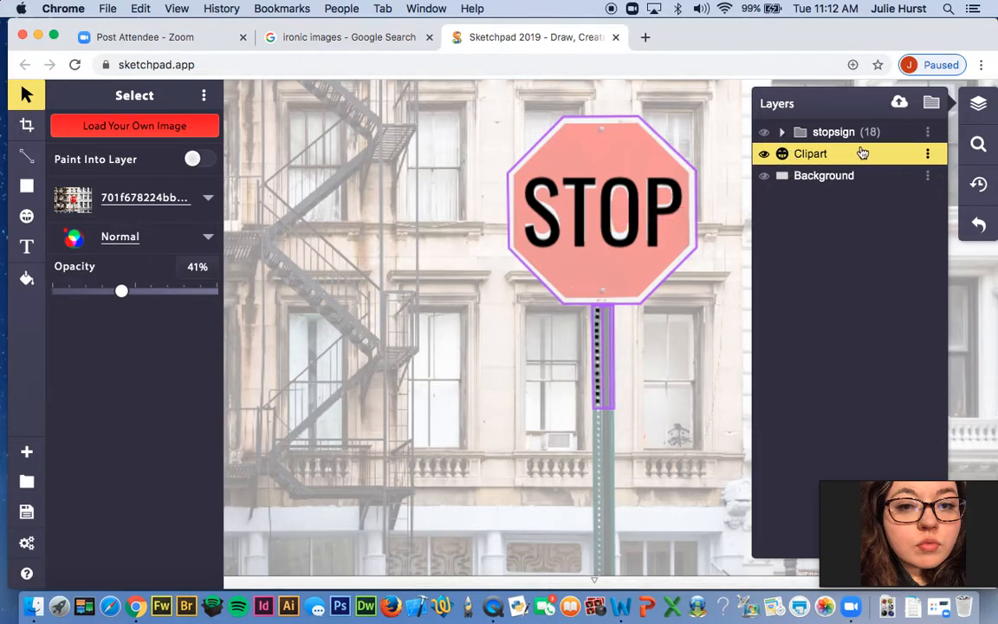
left_click(764, 155)
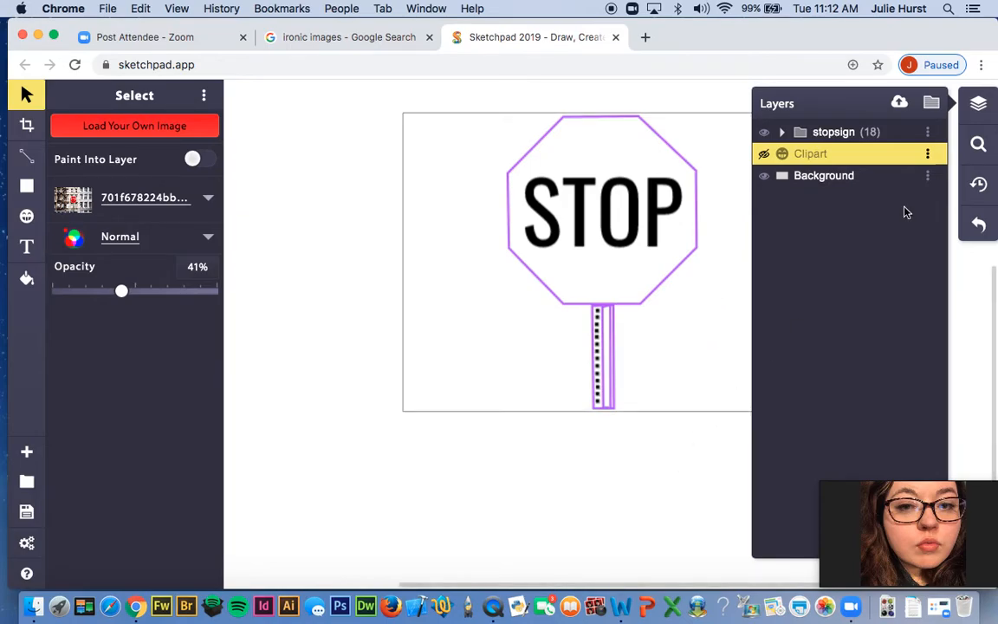
left_click(979, 145)
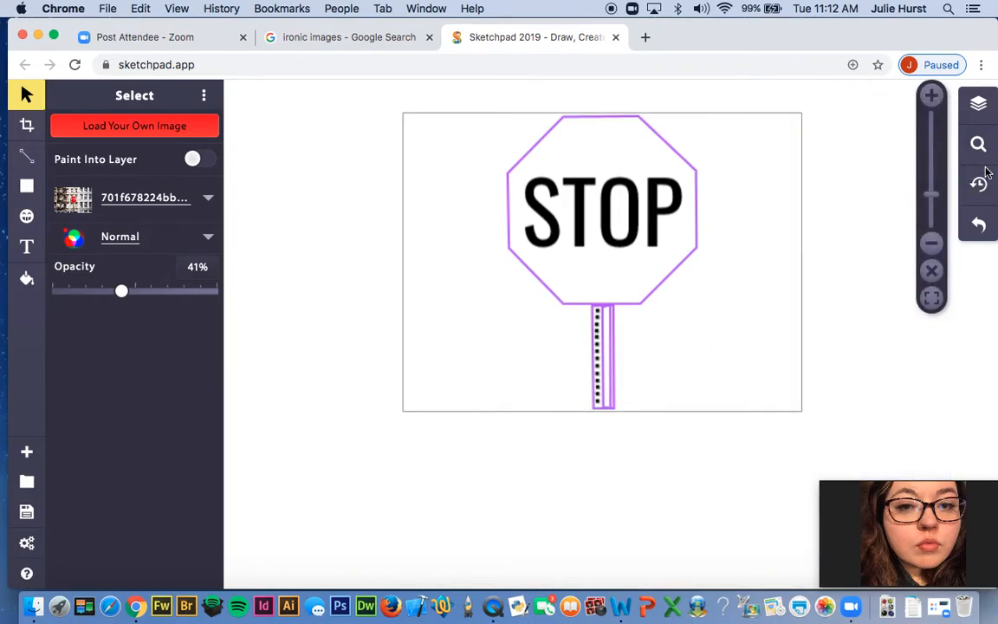
left_click(933, 248)
left_click(935, 255)
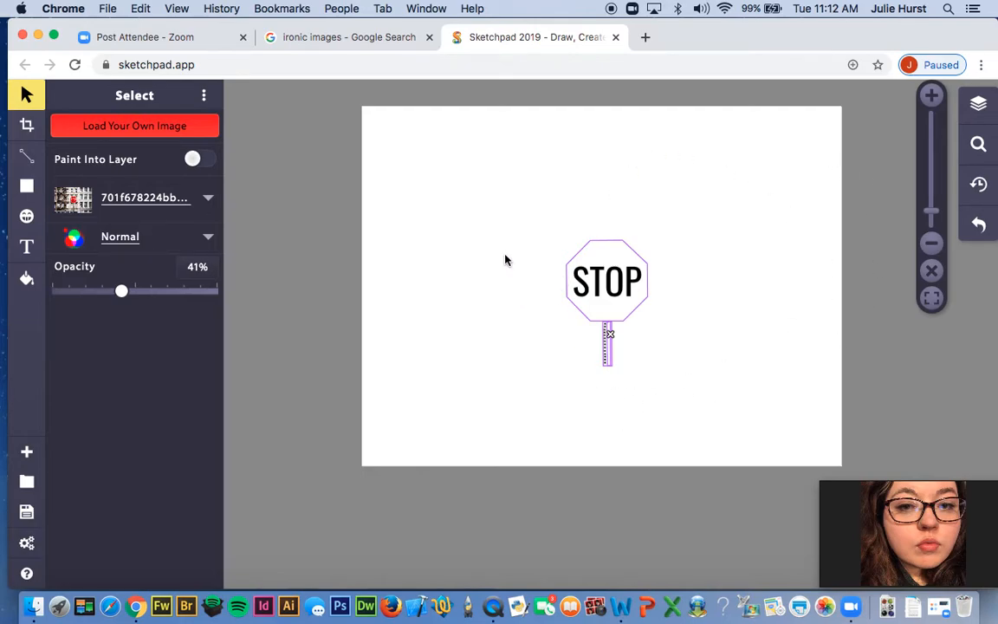
Clear the selection on the canvas and open the layer list containing the stopsign group.
left_click(25, 95)
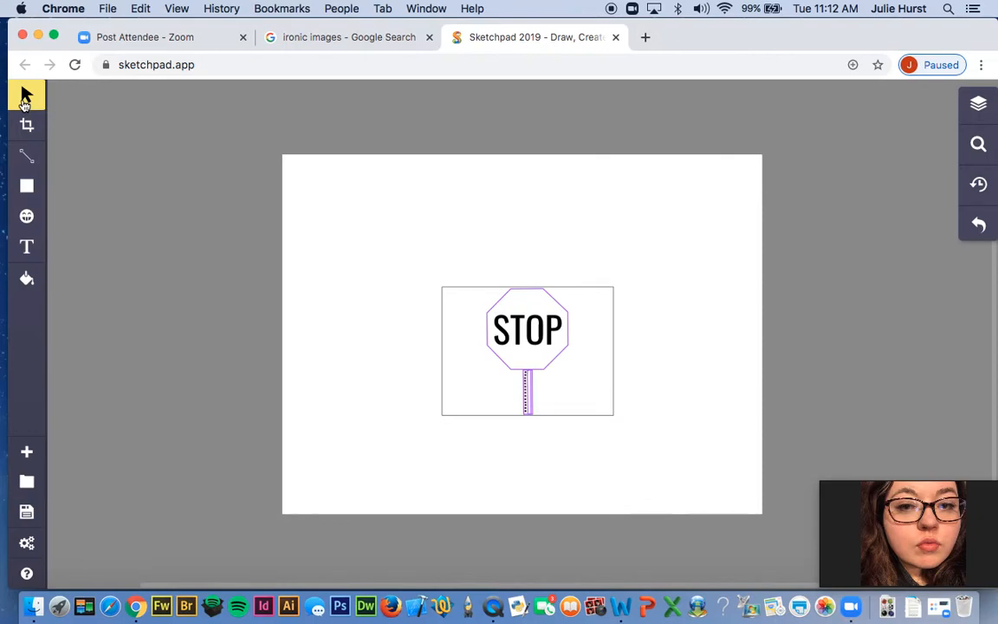
left_click(507, 93)
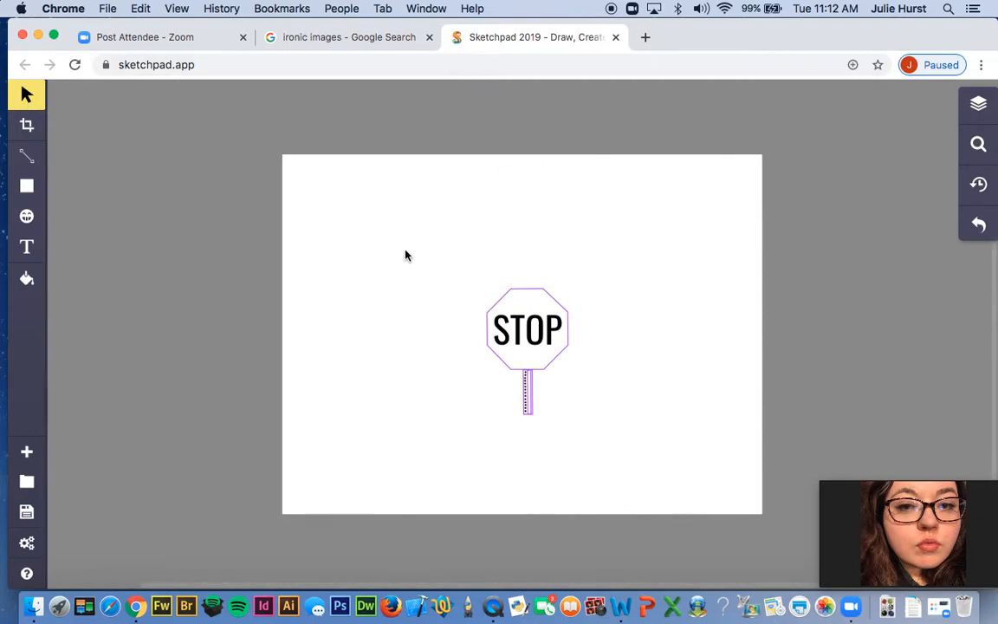
left_click(990, 109)
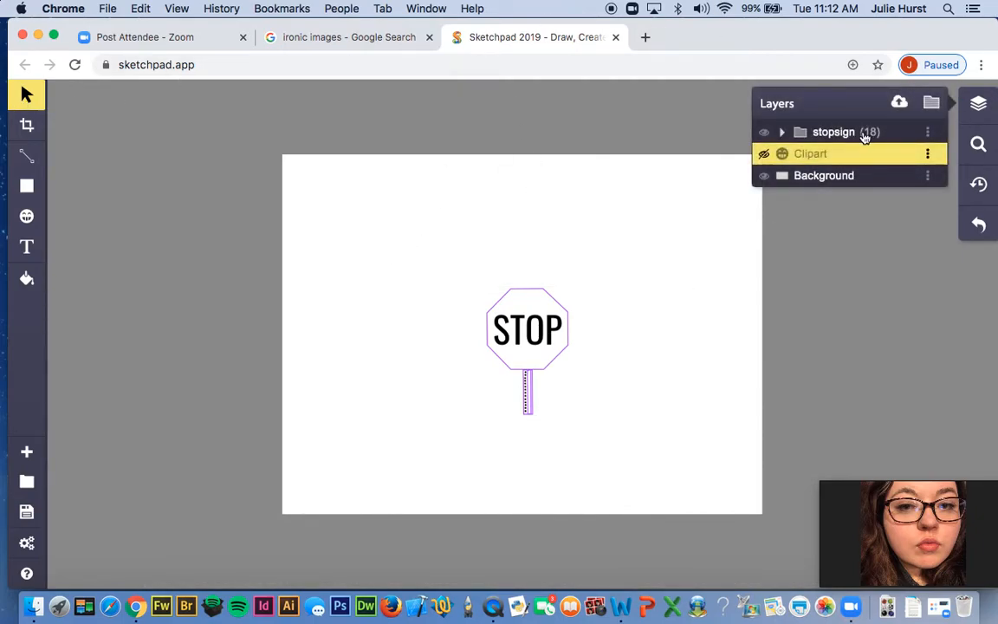